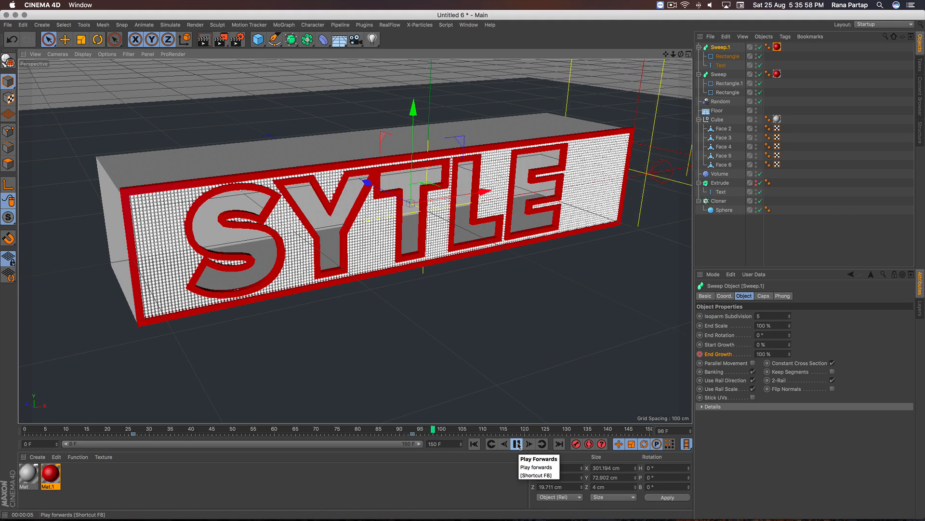
Step: Stop the playback of the finished SYTLE sign animation and render the current view
click(517, 444)
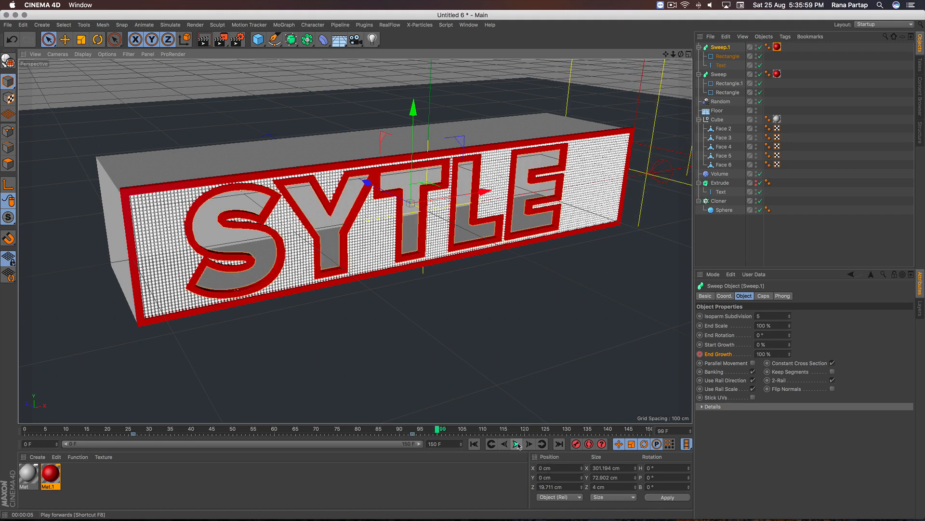
click(204, 40)
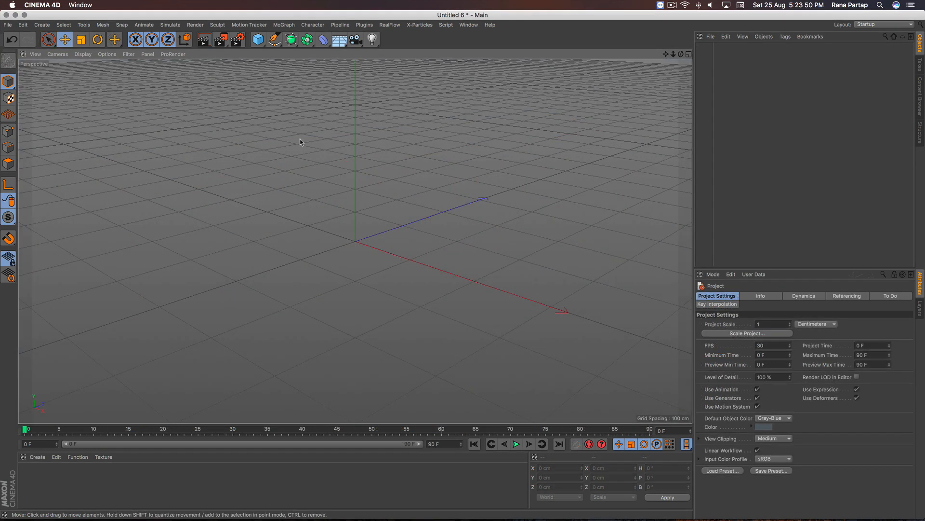
Step: Add a sphere primitive to the empty scene and set its radius to 1 cm
click(257, 40)
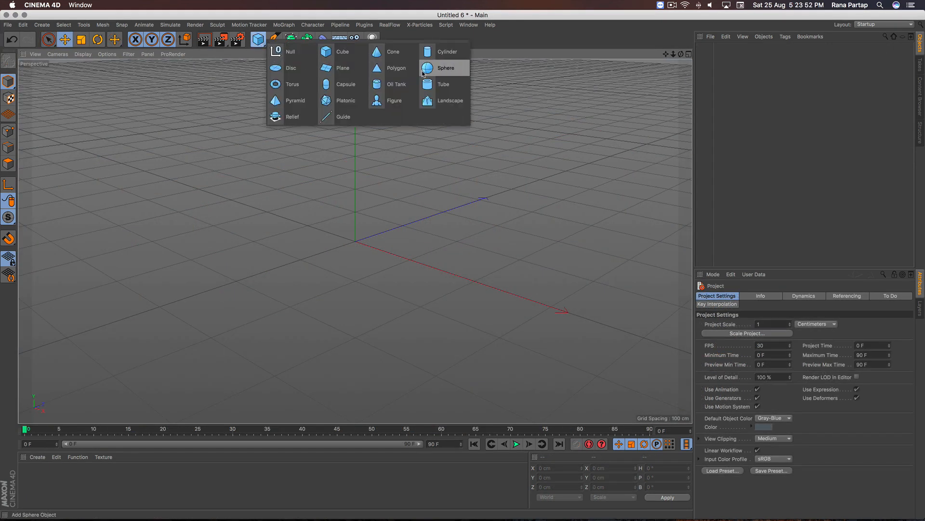
click(439, 68)
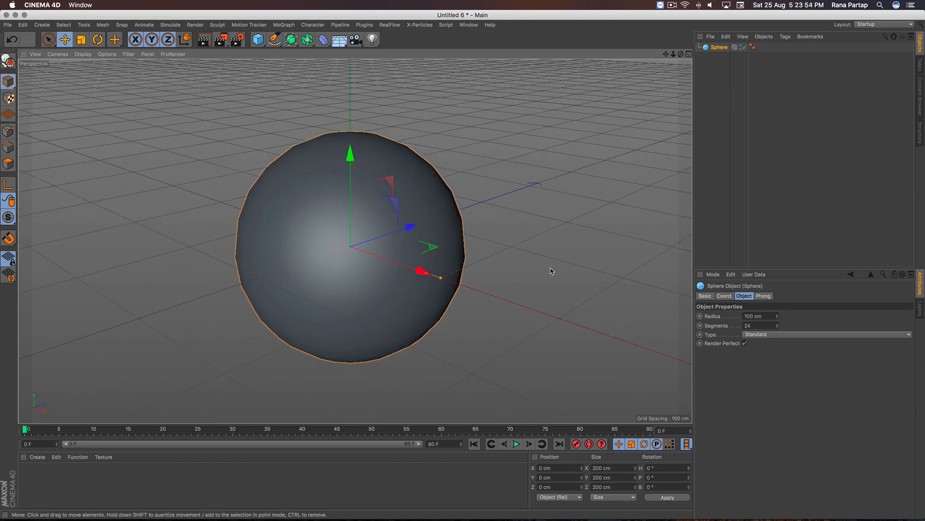
double_click(761, 316)
text(1)
key(Return)
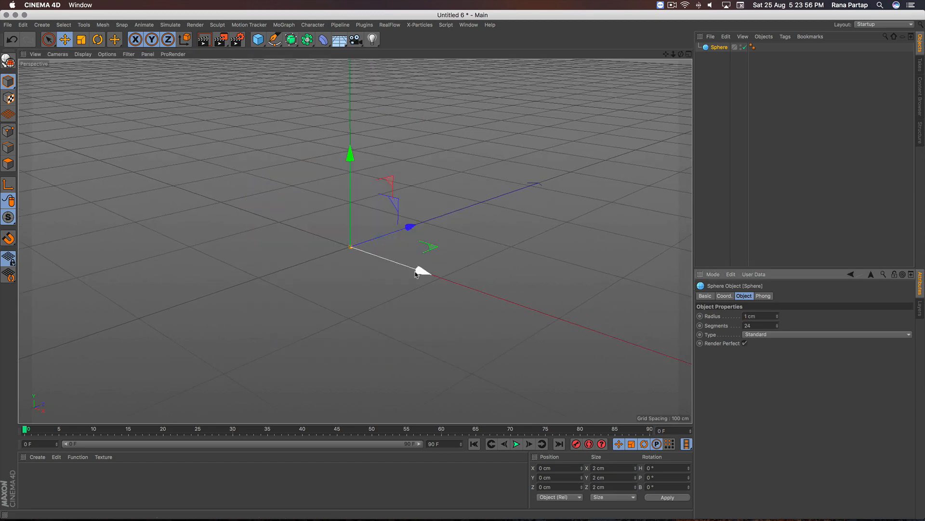
scroll(351, 247, up, 8)
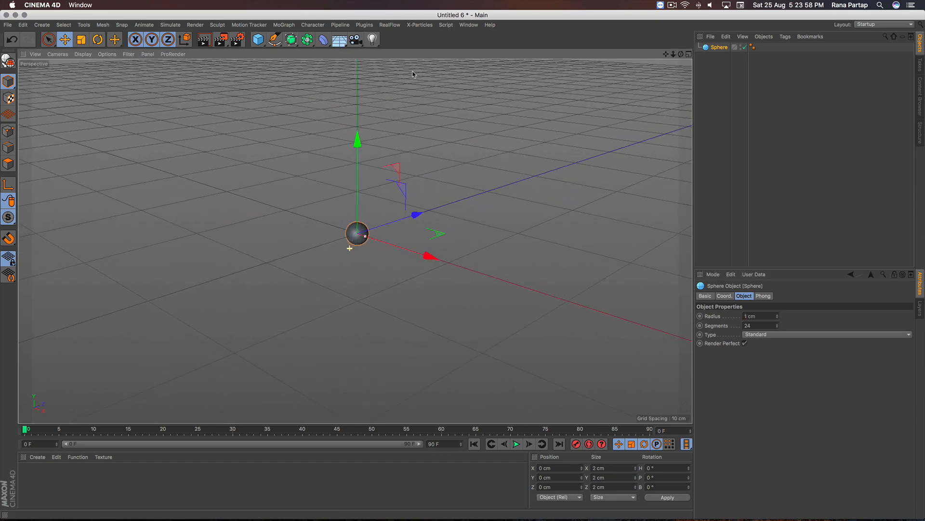
scroll(351, 248, down, 8)
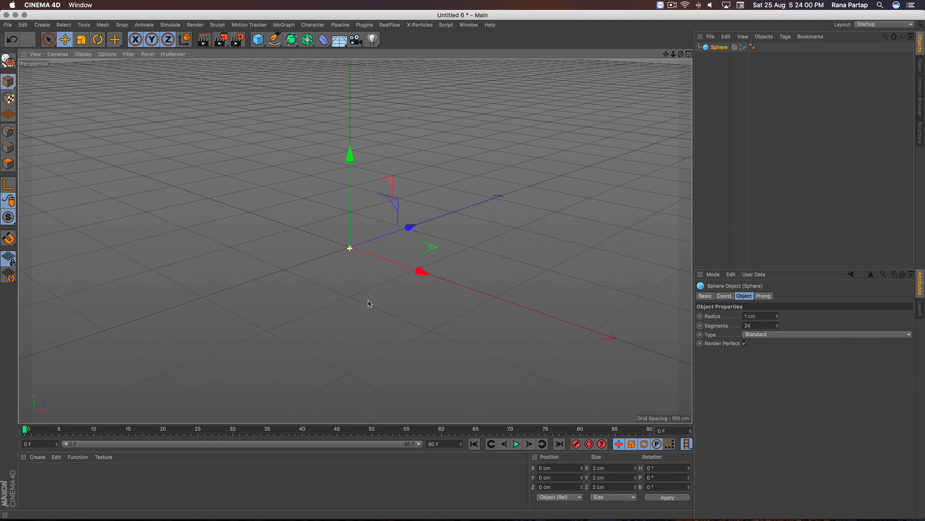
Step: Add a MoGraph Cloner and make the sphere its child
click(284, 25)
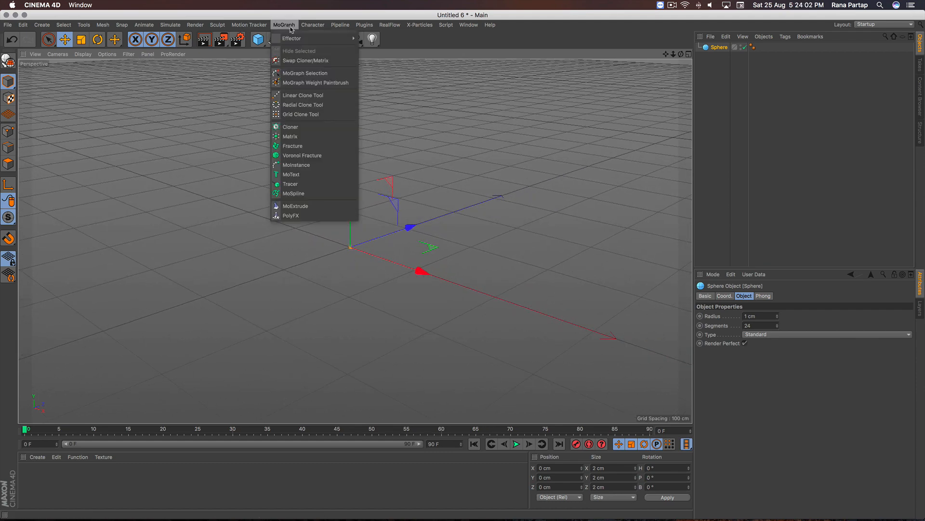
click(315, 126)
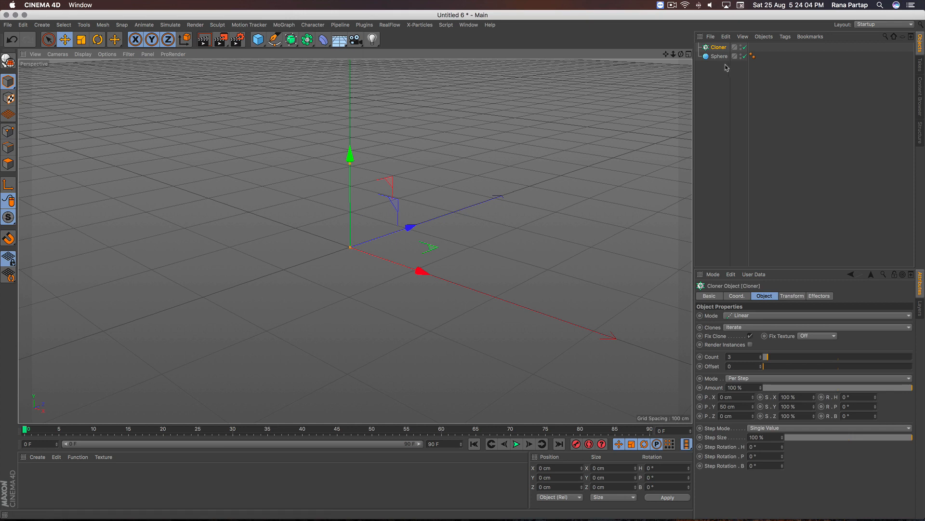
drag(721, 49, 721, 49)
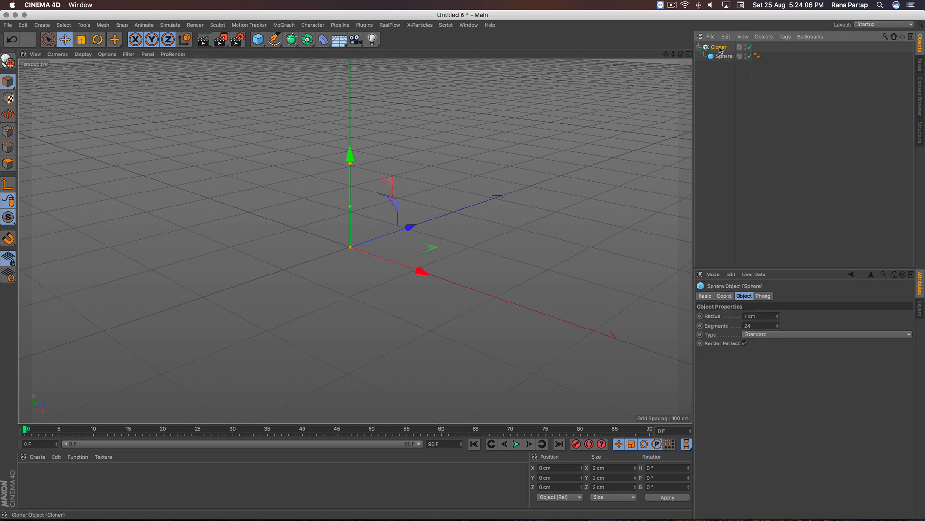
Step: Switch the Cloner to Grid Array mode with counts of 200, 30 and 1, sized 400 cm wide and 100 cm high
click(719, 48)
click(775, 316)
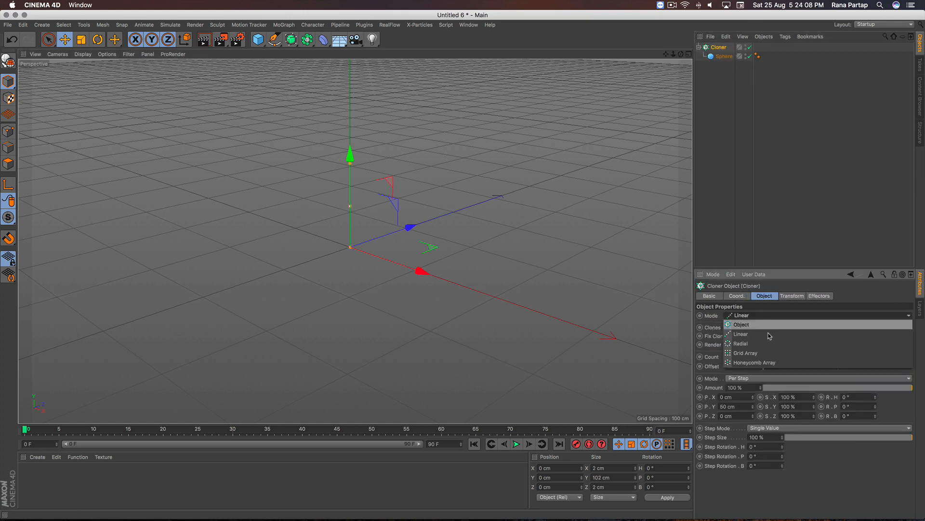
click(766, 352)
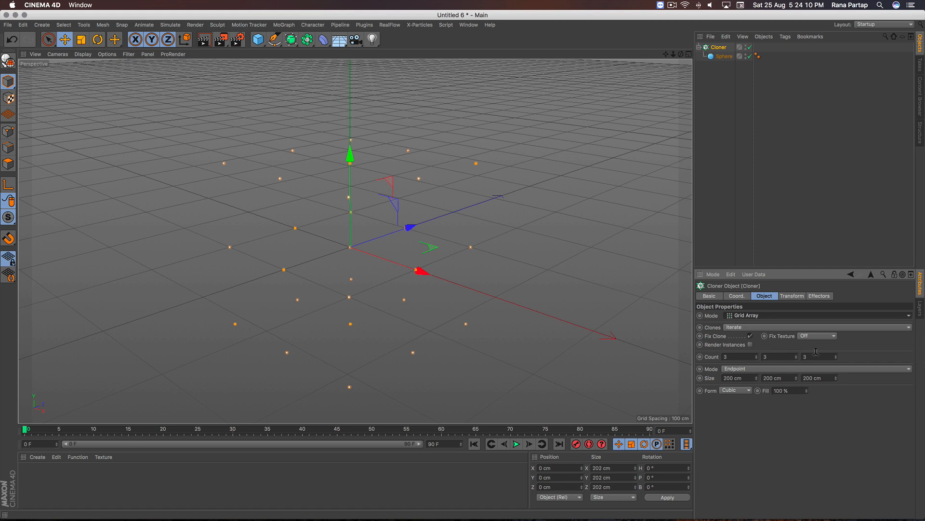
double_click(816, 356)
text(1)
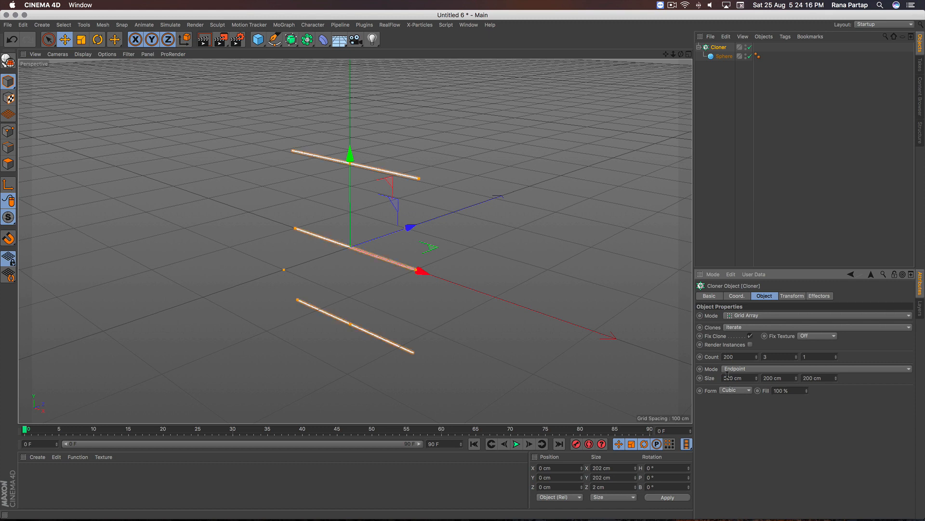
text(4)
key(Return)
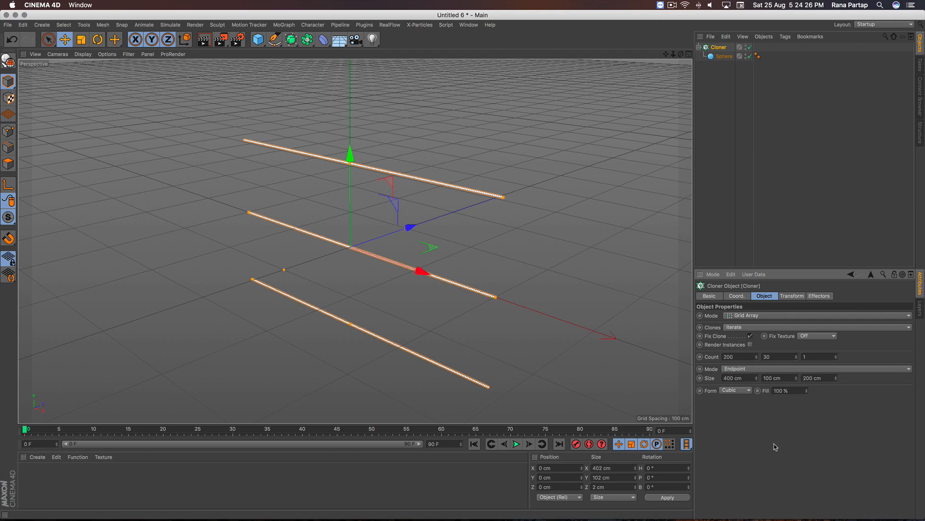
Step: Close the gaps between the sphere rows by setting the Cloner's vertical count to 40 and its height to 77 cm
scroll(375, 218, up, 3)
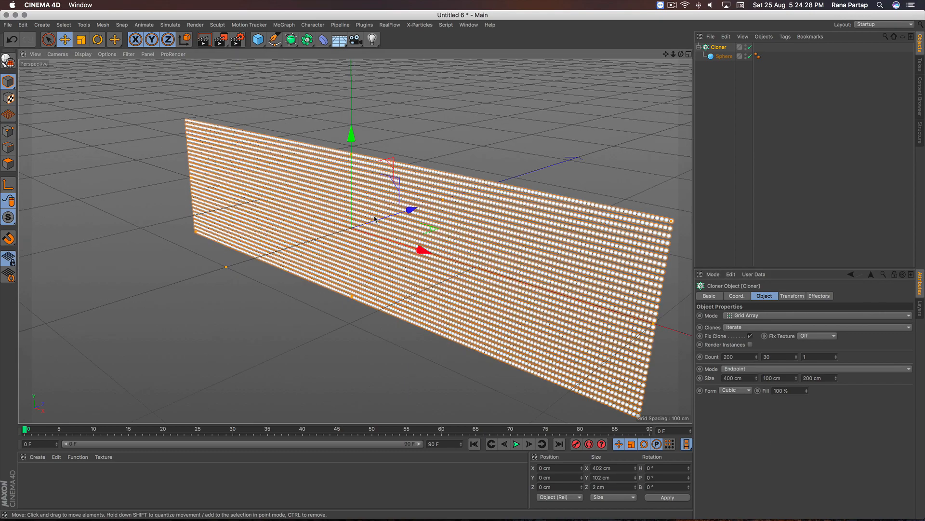
scroll(375, 219, up, 6)
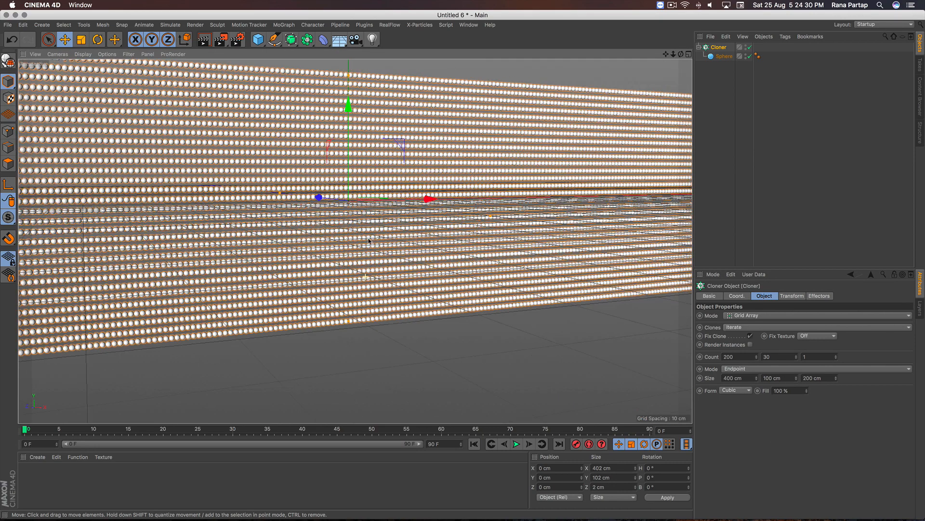
scroll(369, 241, up, 5)
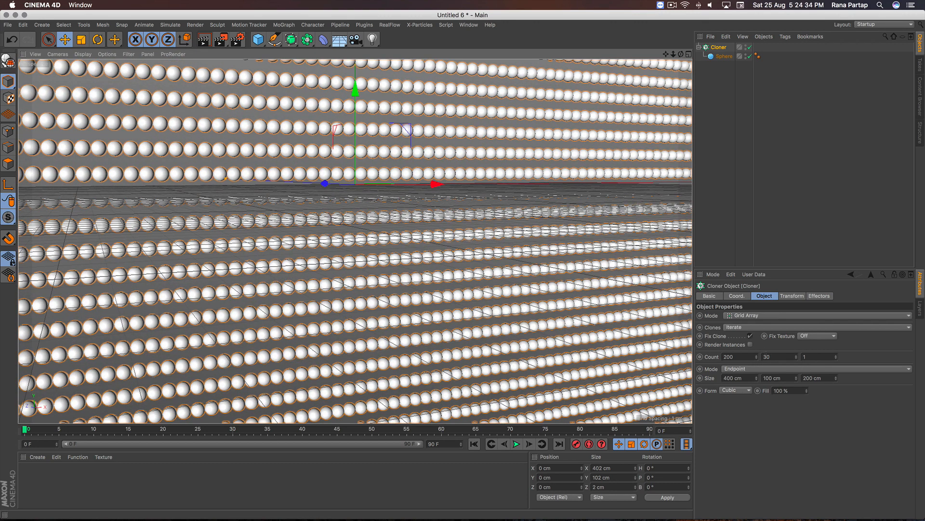
click(787, 356)
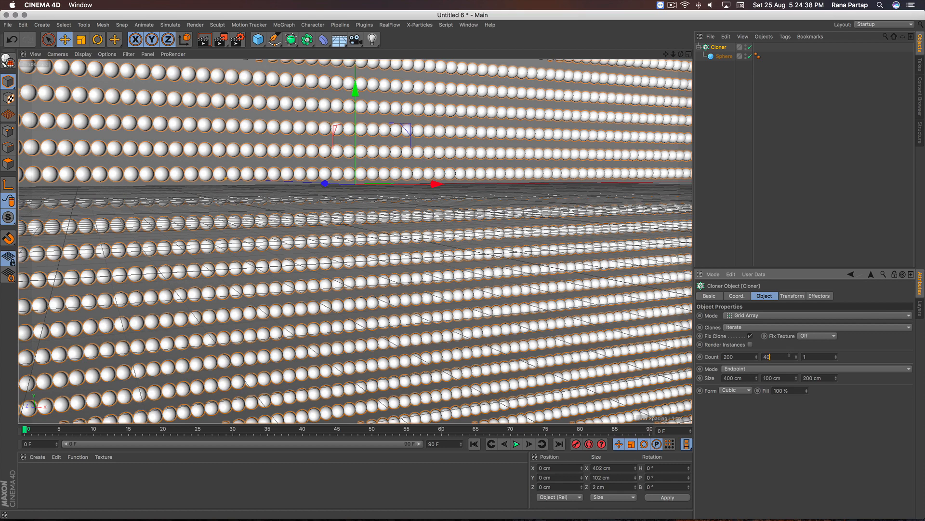
key(Return)
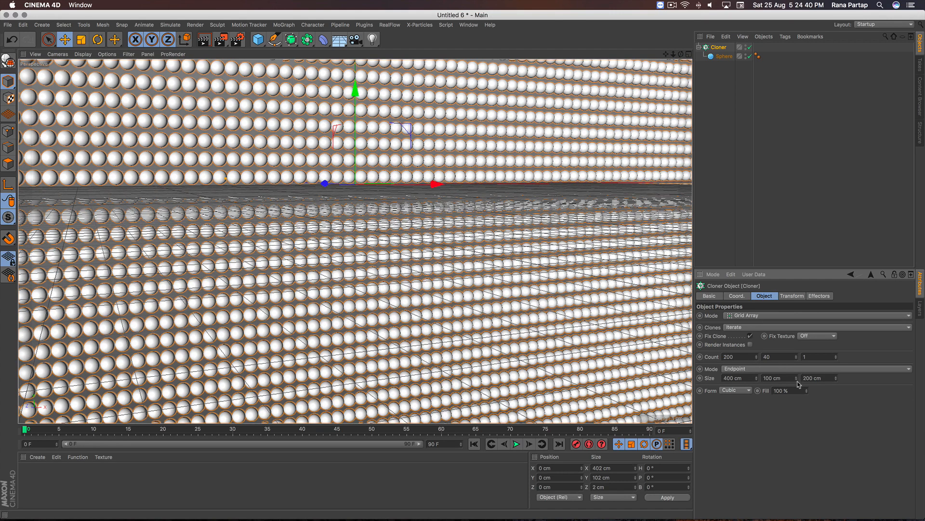
drag(797, 380, 796, 381)
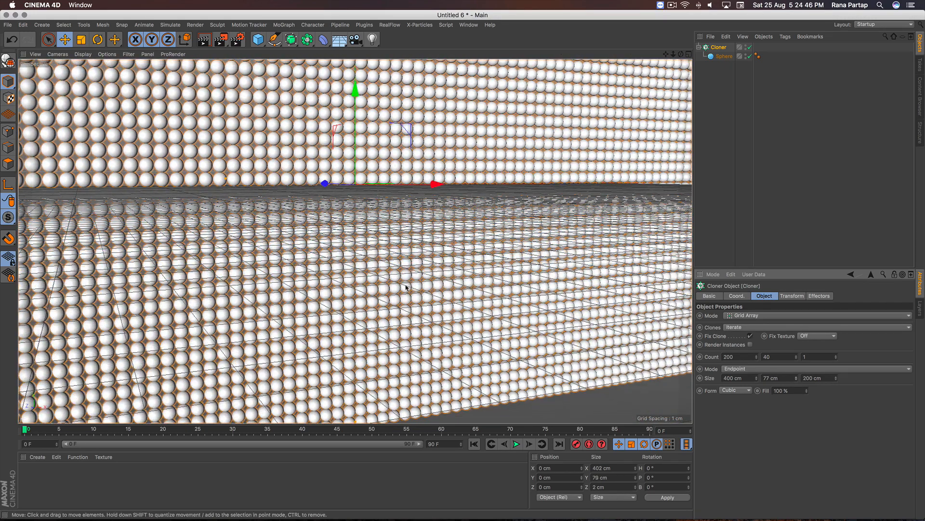
Step: Add a Text spline to the scene and enter SYTLE as its text
alt+right_drag(331, 233, 326, 346)
alt+drag(325, 253, 336, 254)
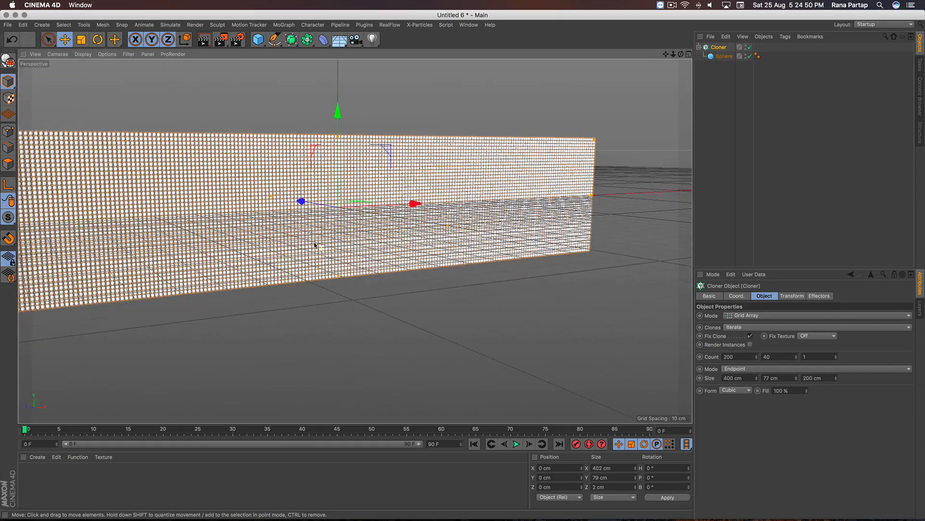
alt+middle_drag(332, 243, 426, 238)
alt+right_drag(402, 229, 399, 257)
alt+drag(428, 218, 449, 237)
scroll(453, 222, up, 5)
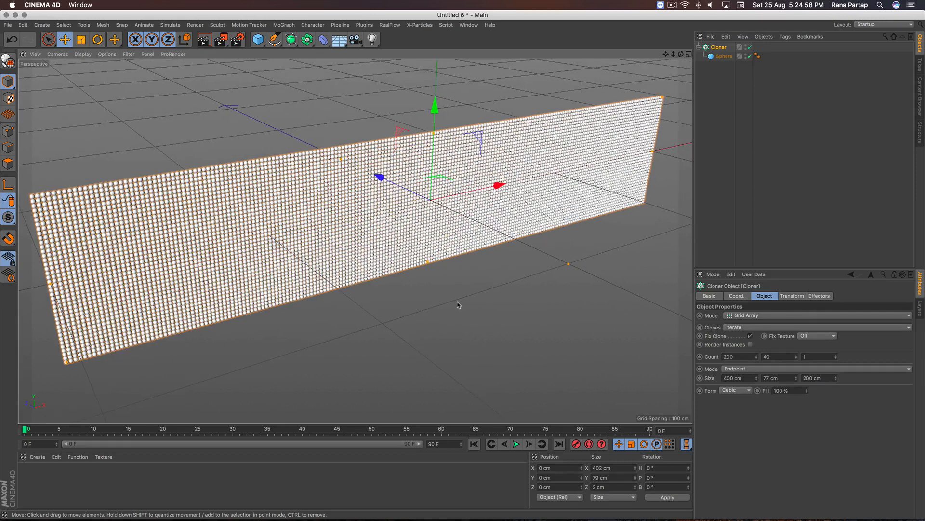
click(460, 305)
click(274, 39)
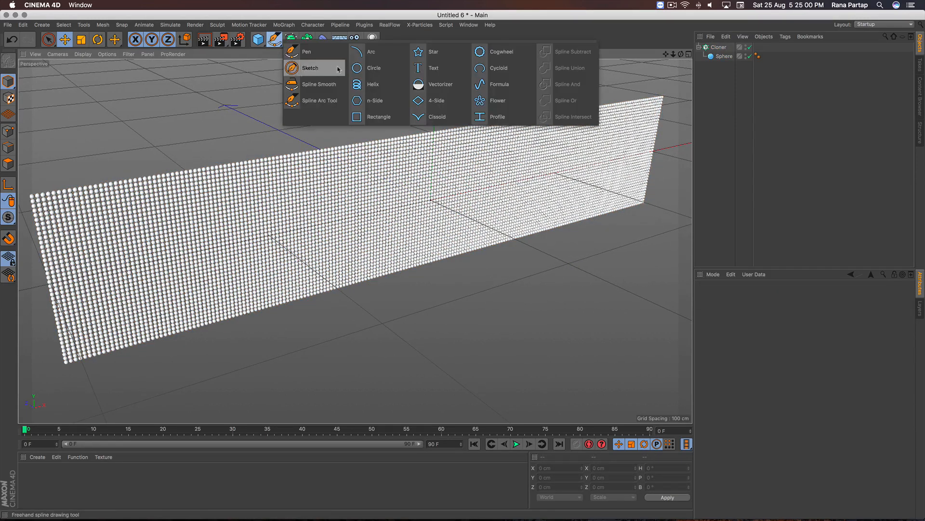
click(428, 68)
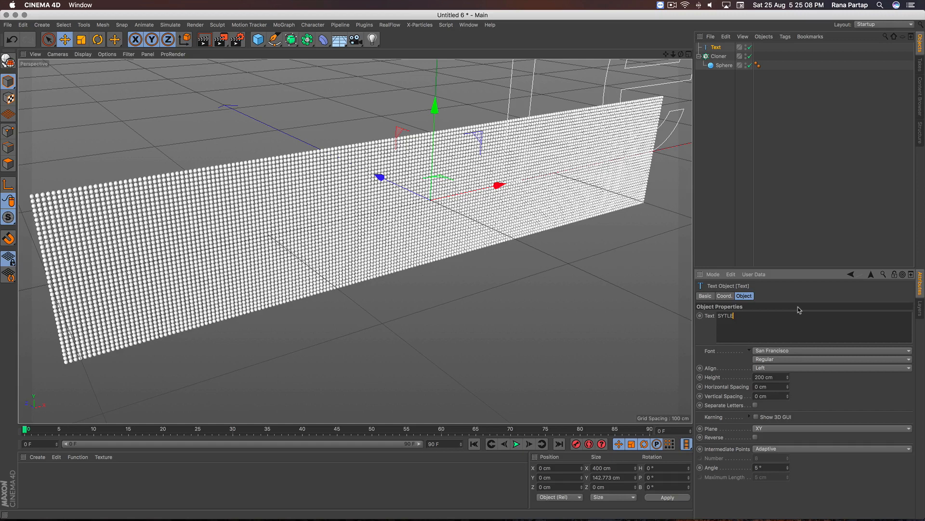
Step: Format the text spline with Middle alignment, the Proxima Nova Black font and a height of 100 cm
click(793, 368)
click(793, 386)
click(791, 351)
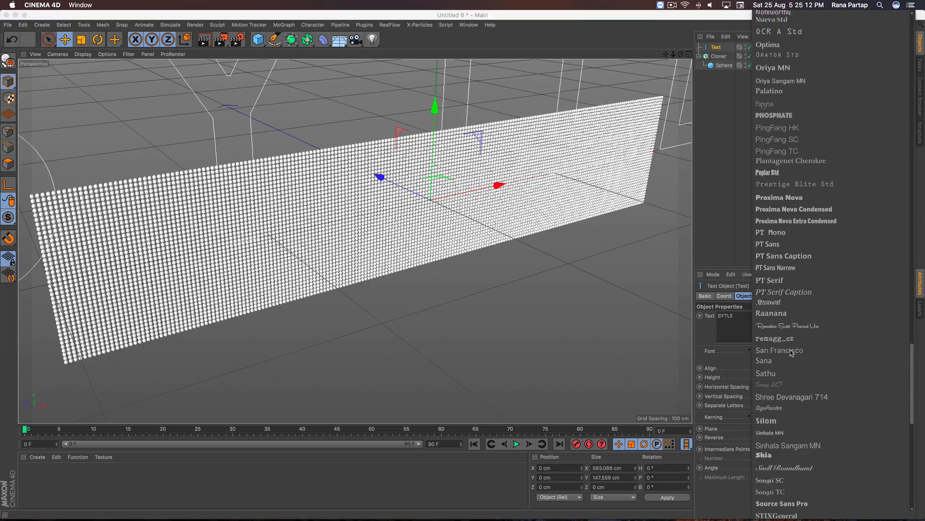
click(812, 202)
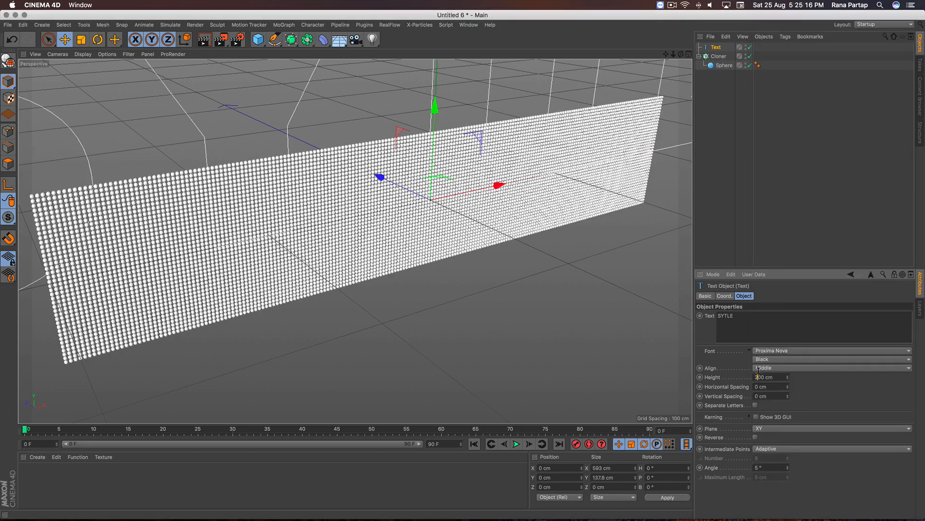
key(Return)
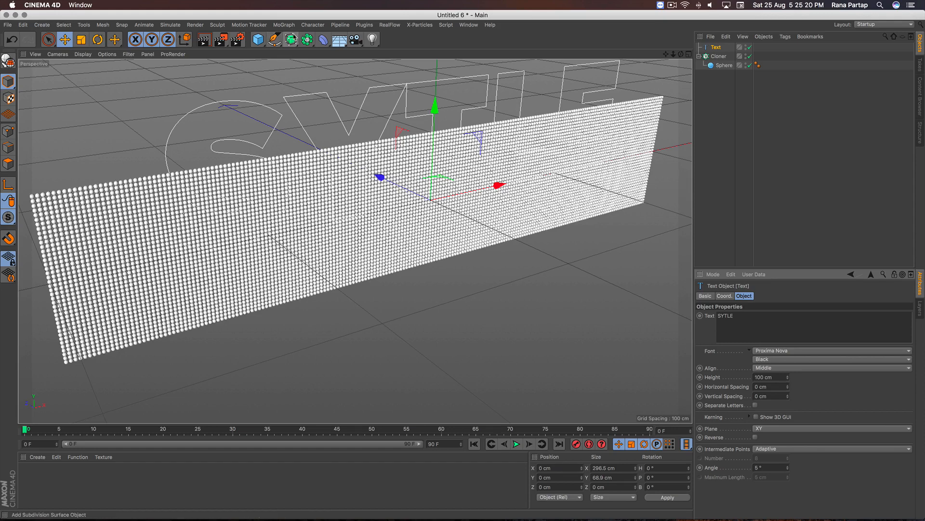
Step: Extrude the text 40 cm deep and move it through the sphere grid, to about Y -32 cm and Z -19 cm
drag(292, 39, 398, 54)
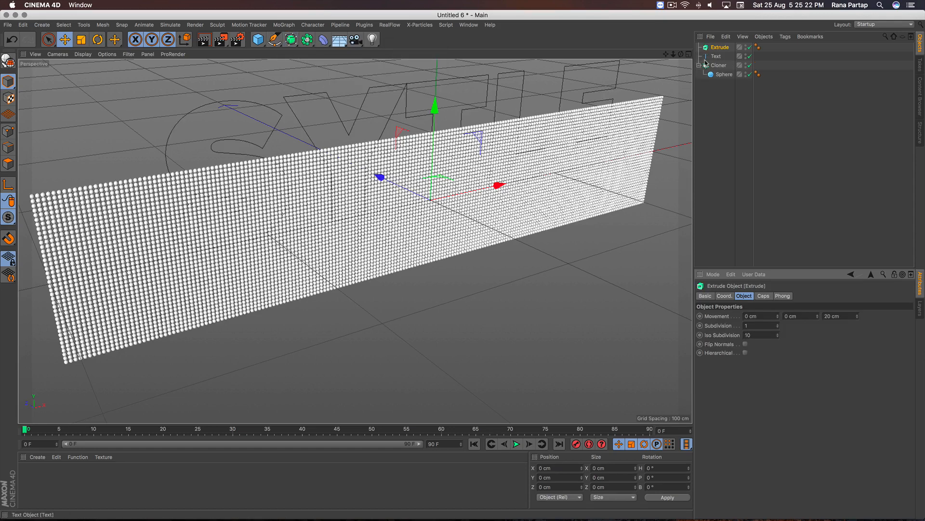
drag(705, 62, 711, 54)
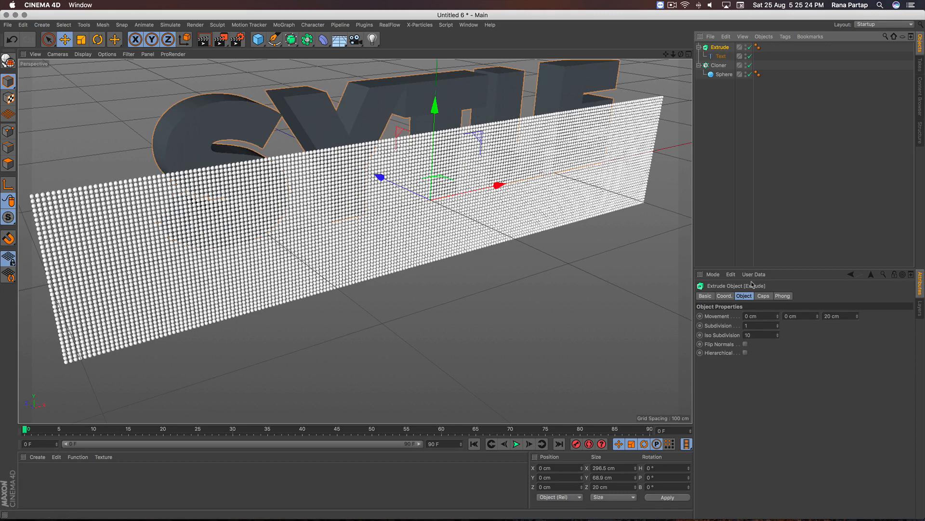
double_click(827, 315)
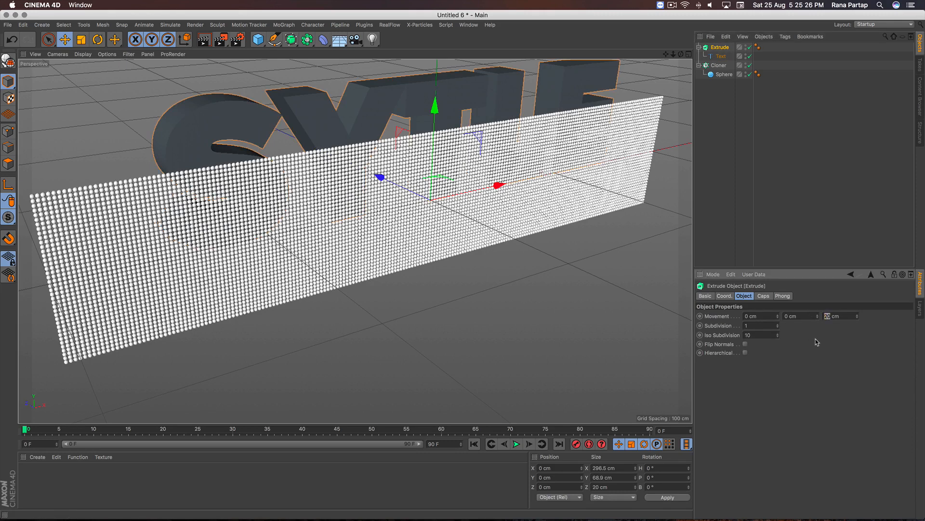
key(Return)
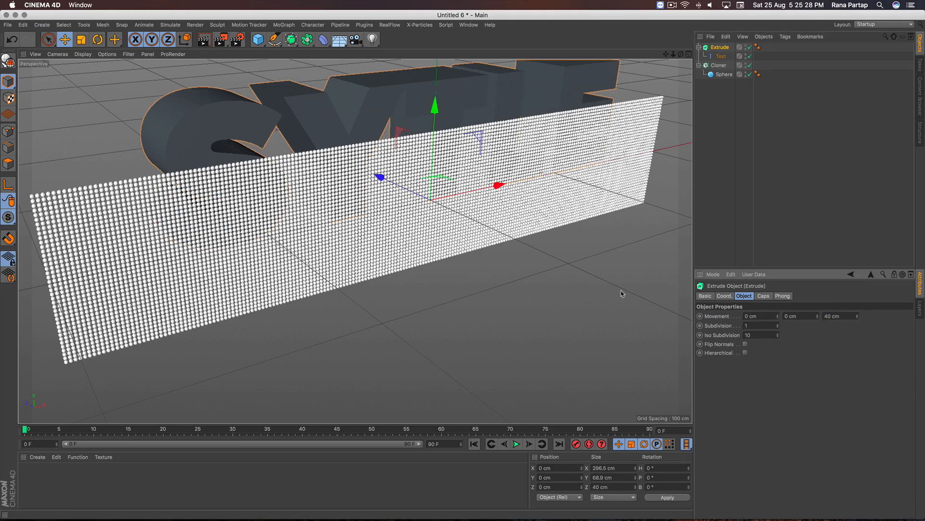
drag(383, 179, 405, 189)
drag(453, 121, 460, 190)
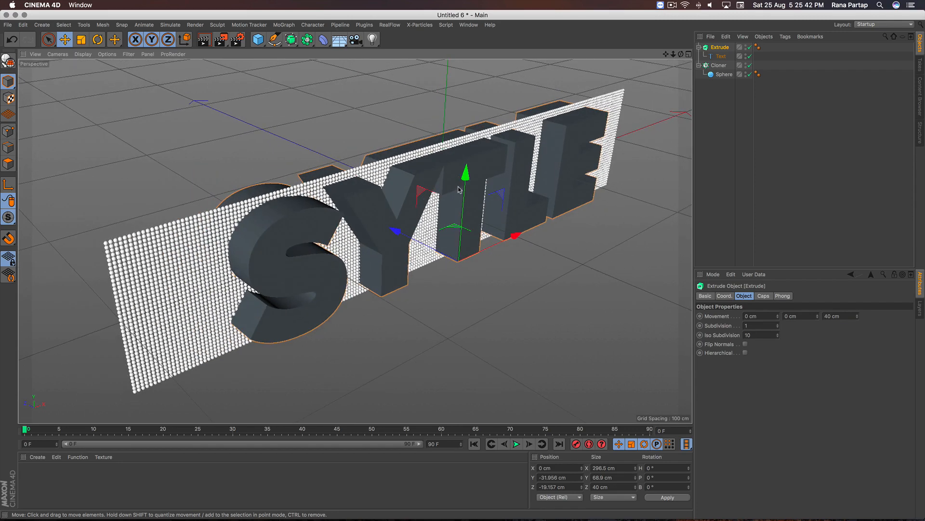
Step: Add a MoGraph Volume effector with the sphere Cloner selected
click(719, 65)
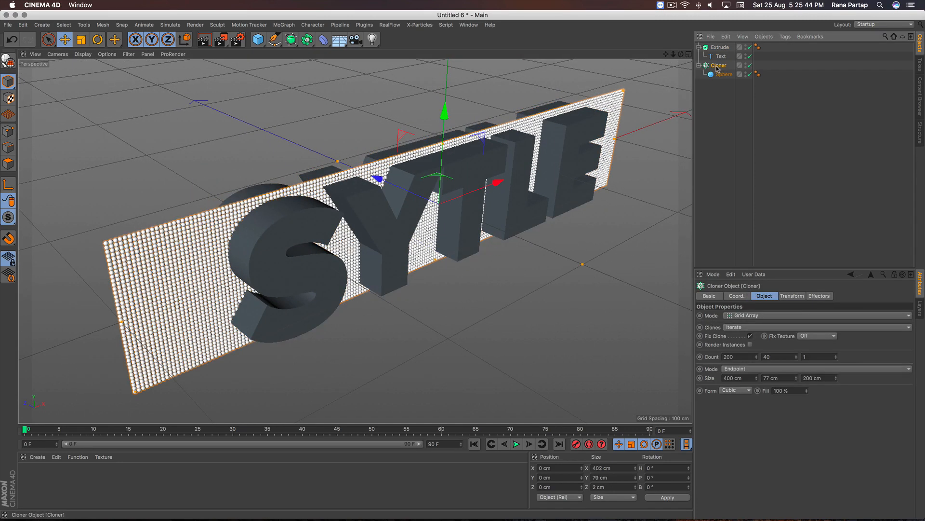
click(287, 26)
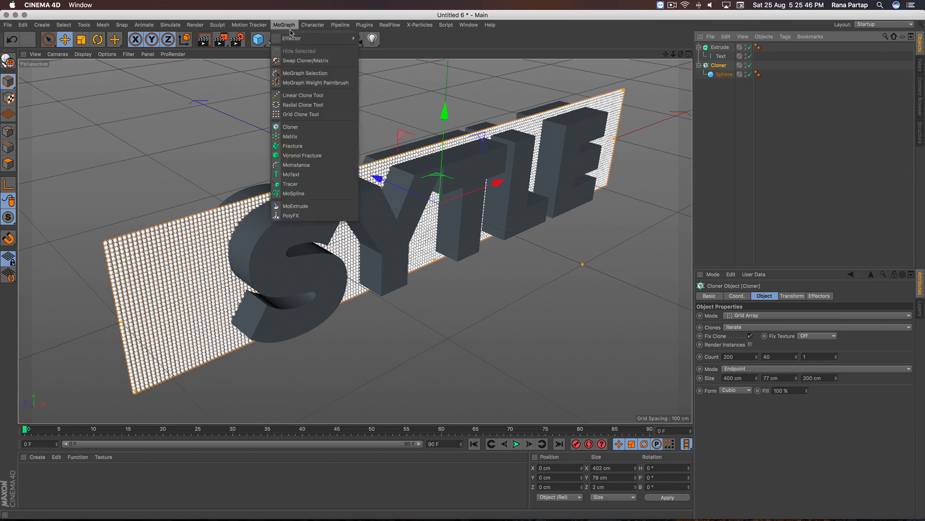
mouse_move(299, 38)
click(396, 196)
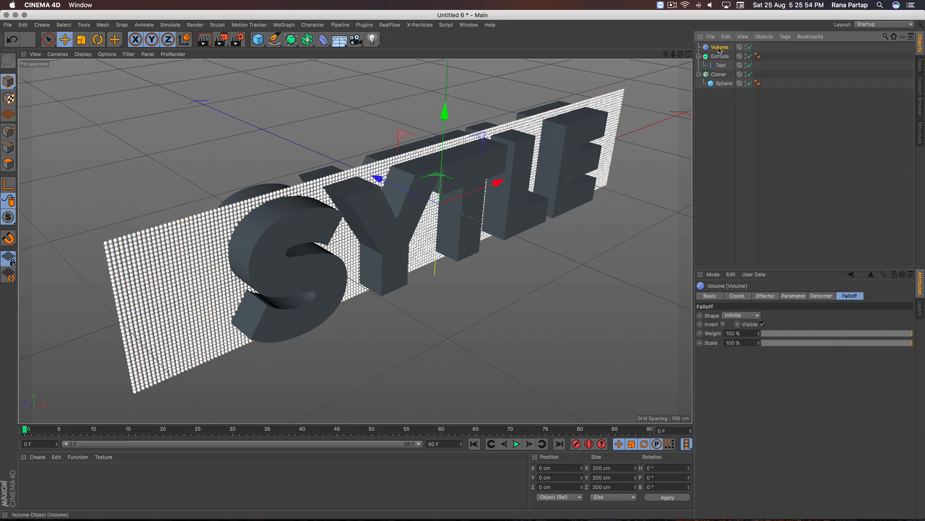
Step: Assign the Extrude as the Volume effector's volume object and hide it in the editor and renderer
click(771, 296)
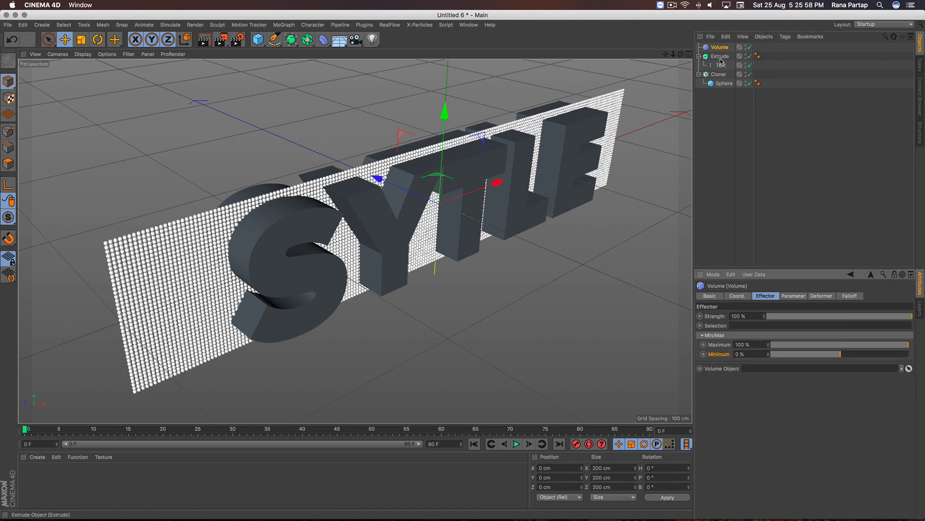
drag(720, 57, 764, 370)
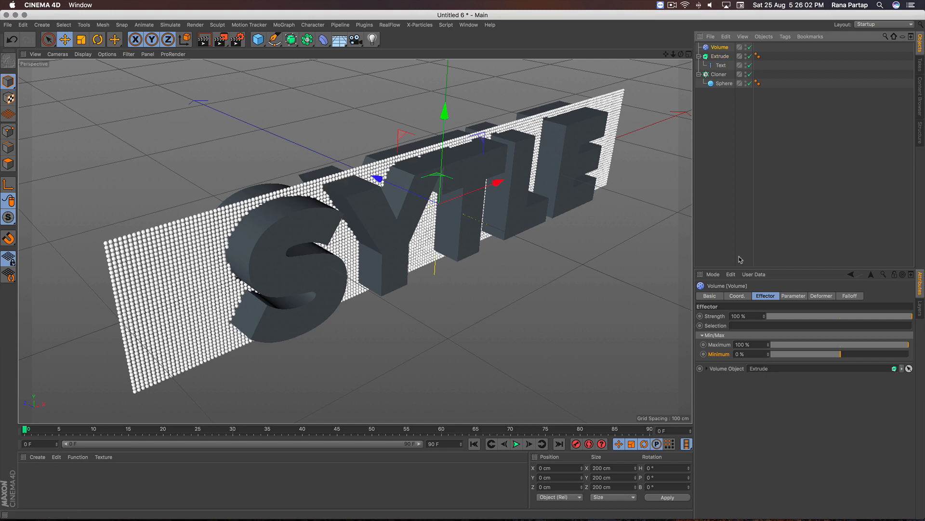
click(728, 57)
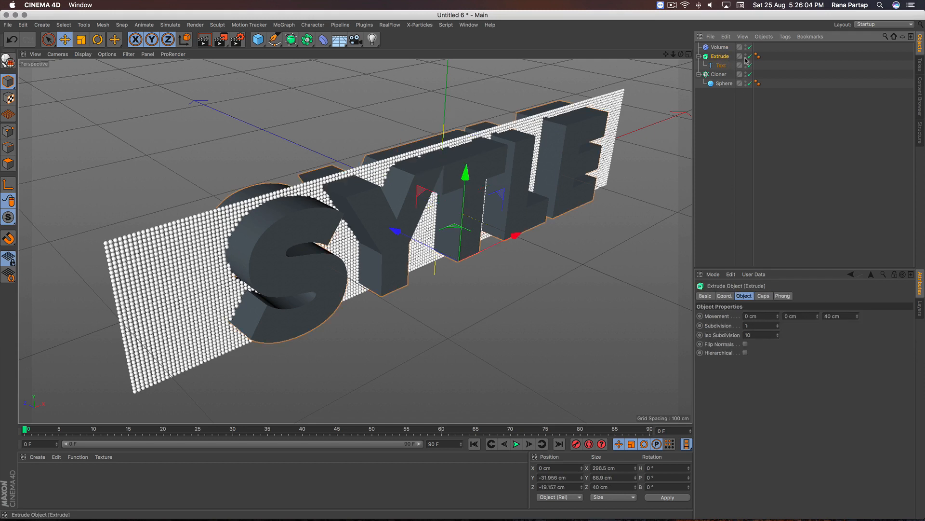
double_click(745, 56)
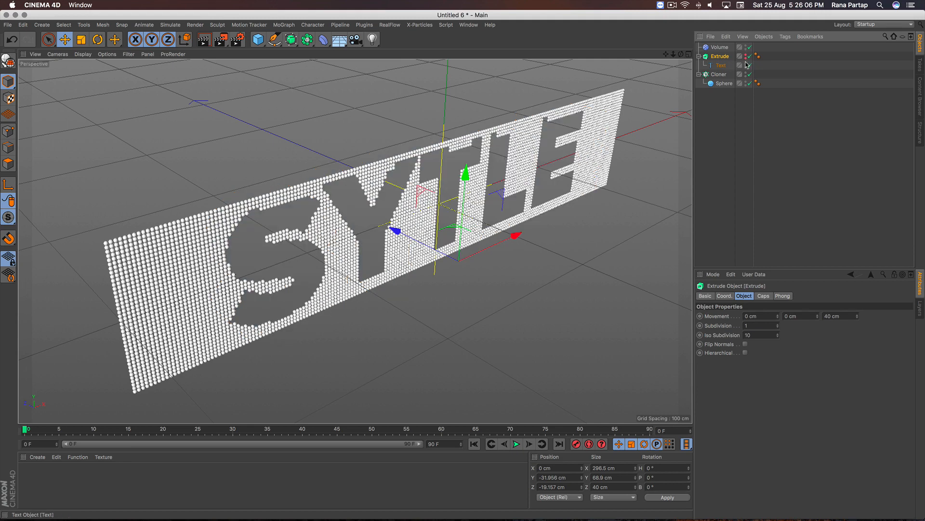
Step: Reposition the hidden extruded text within the sphere grid, to about X -21 cm, Y -33 cm and Z -20 cm
alt+drag(505, 195, 431, 204)
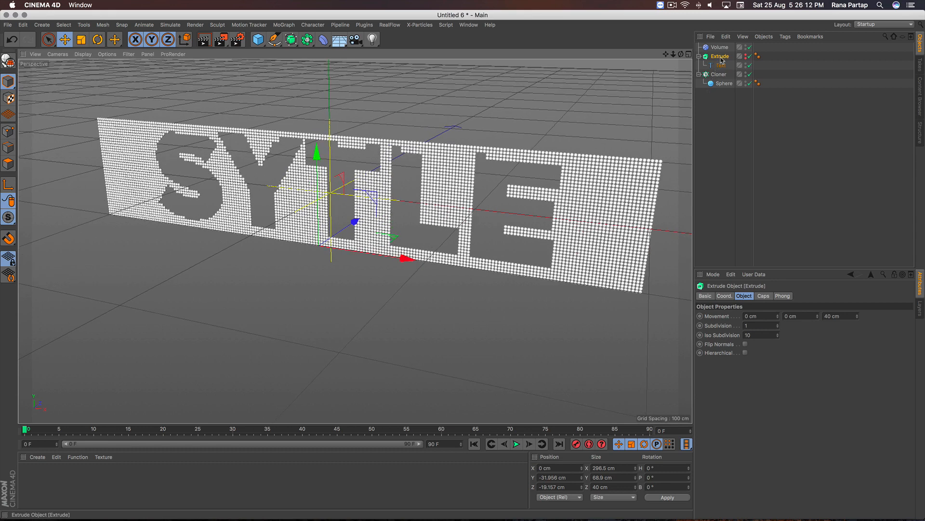
drag(317, 153, 320, 152)
scroll(359, 200, up, 5)
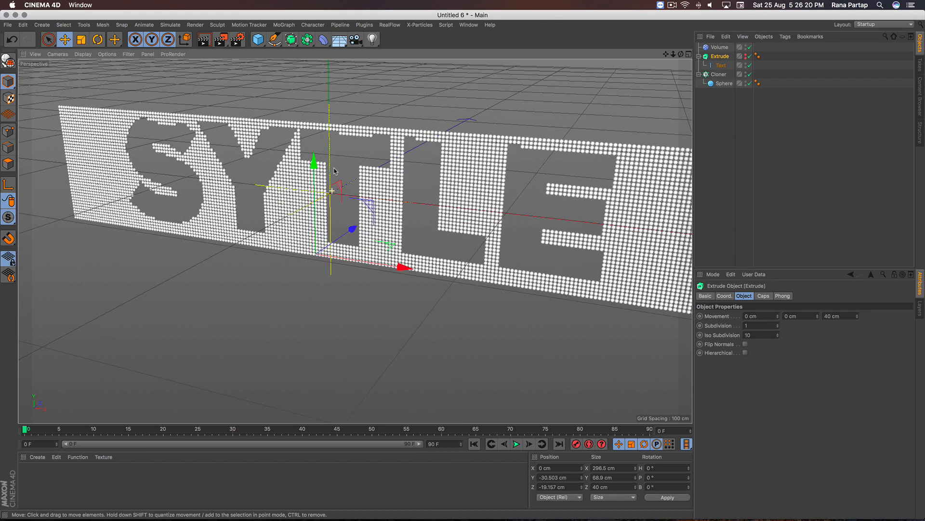
scroll(359, 200, down, 2)
drag(358, 228, 357, 226)
scroll(329, 197, up, 1)
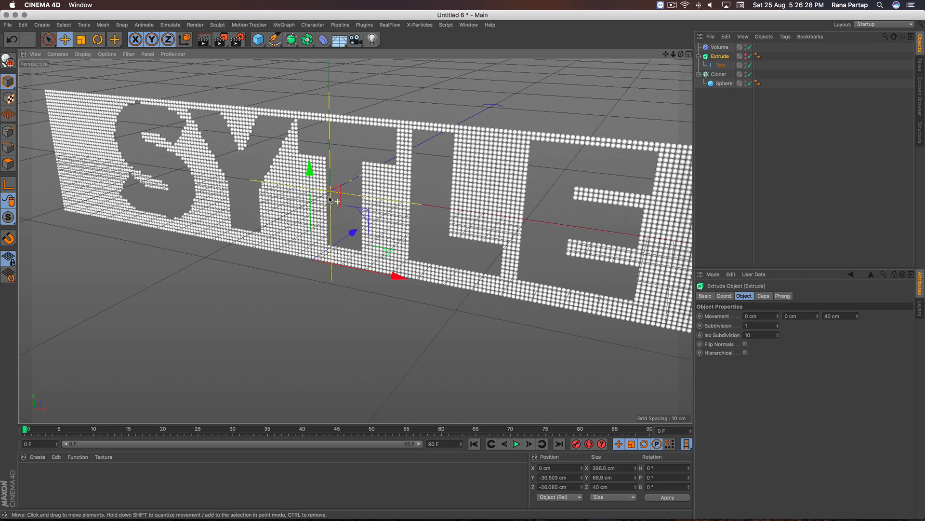
alt+drag(329, 196, 417, 201)
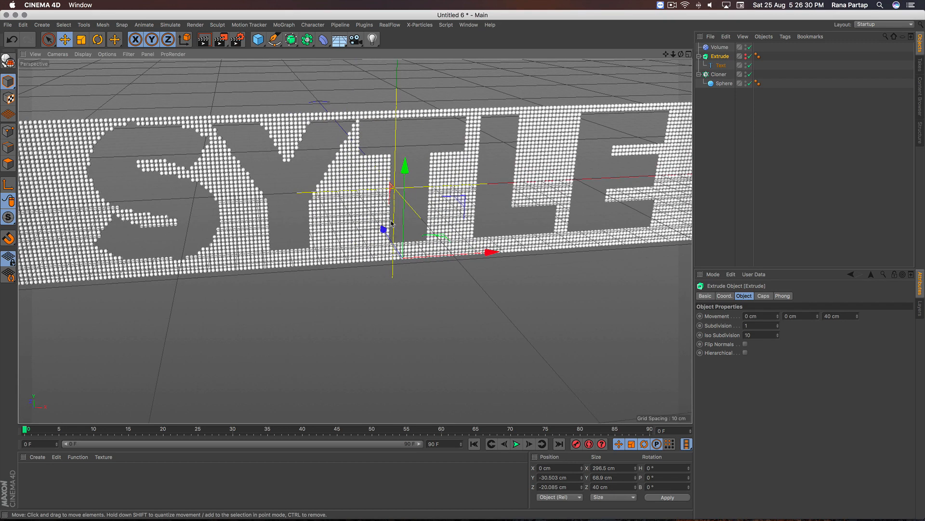
drag(380, 230, 382, 231)
drag(406, 171, 406, 174)
alt+drag(360, 196, 424, 187)
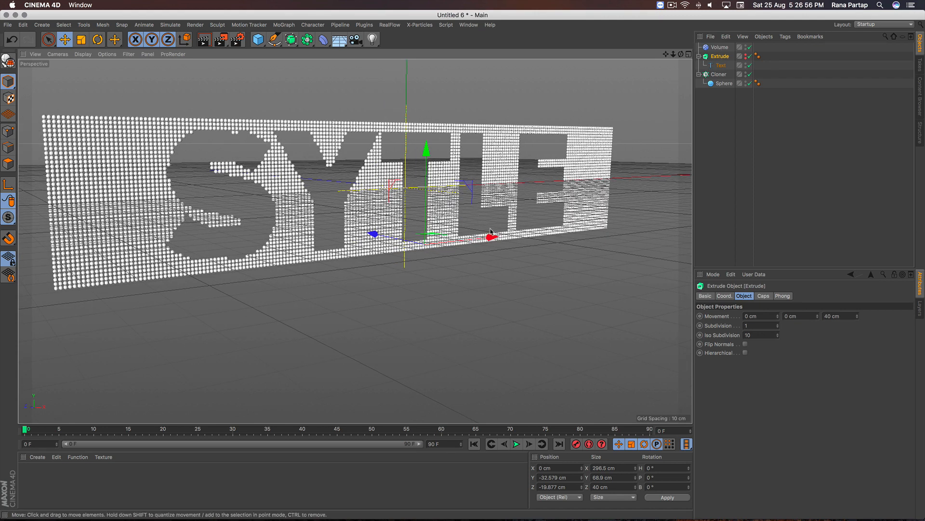
drag(491, 234, 465, 231)
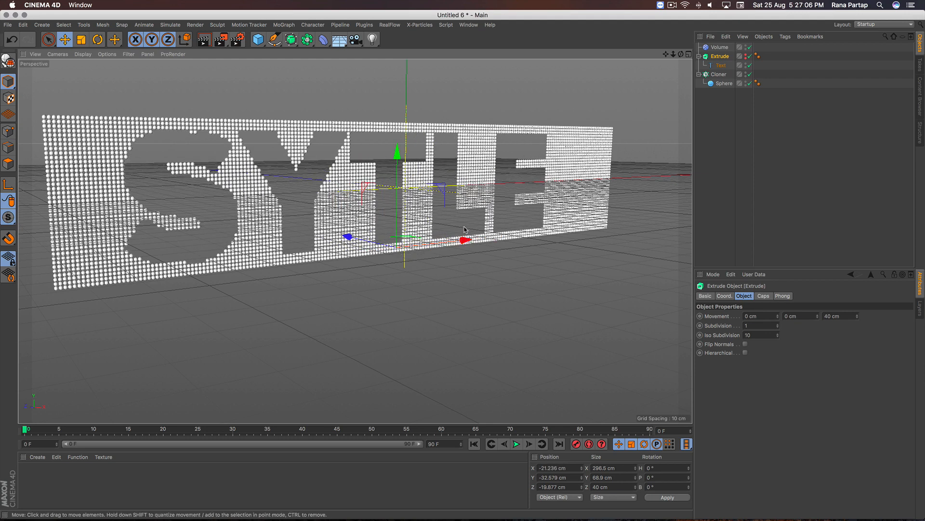
Step: Add a cube to the scene and size it 400 cm in X, 100 cm in Y and 100 cm in Z
scroll(382, 185, up, 2)
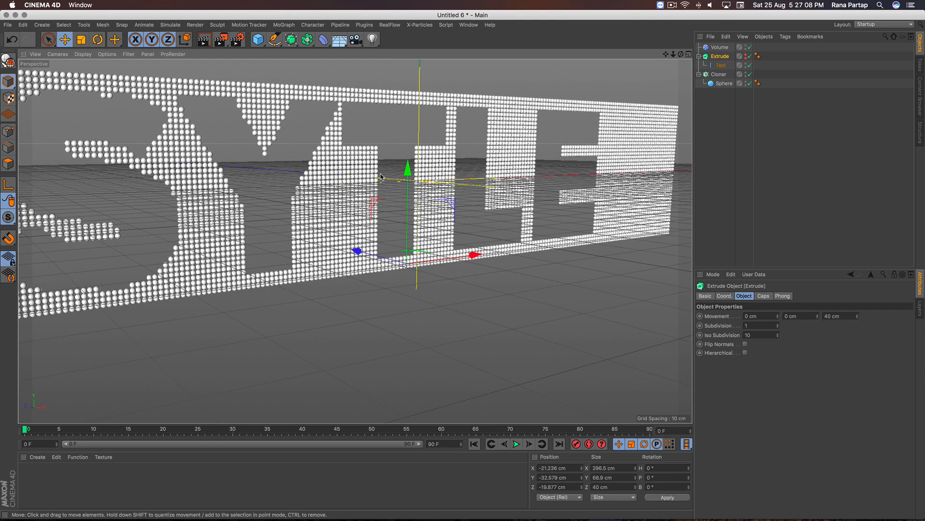
scroll(402, 189, up, 2)
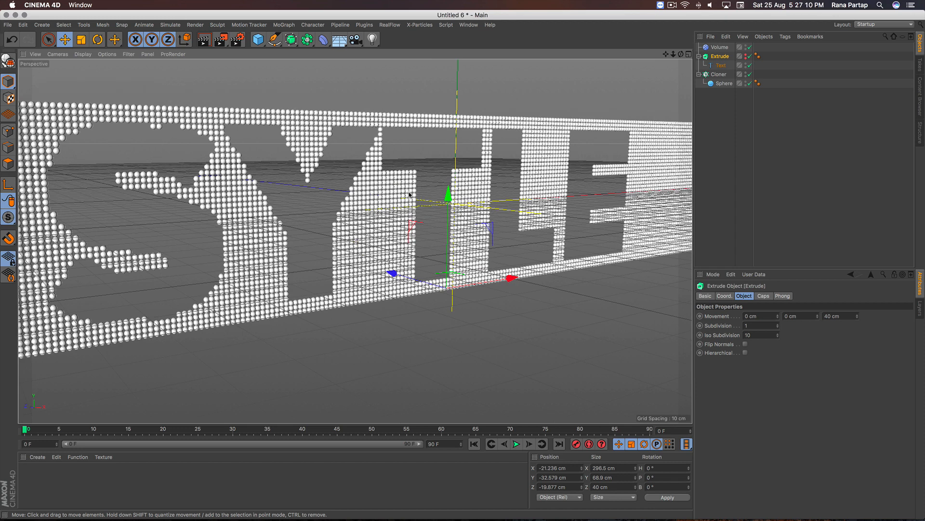
scroll(409, 195, down, 1)
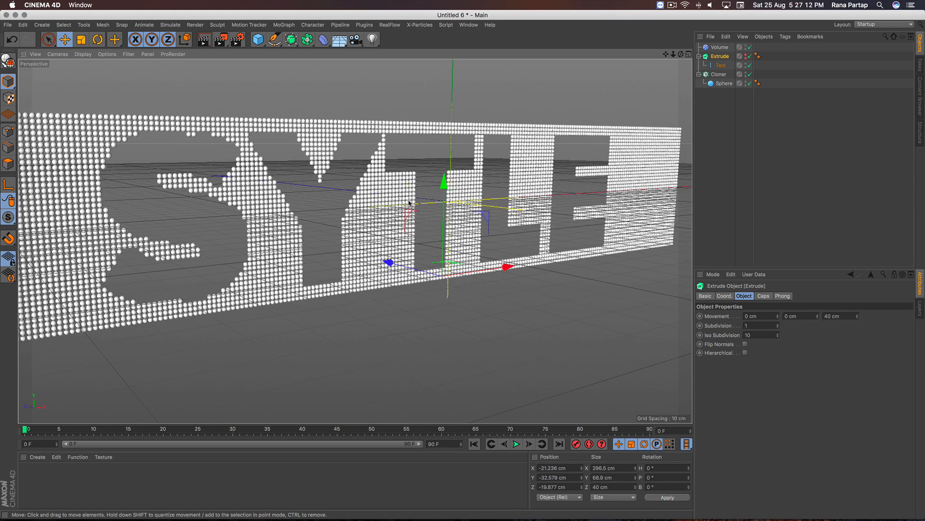
scroll(409, 202, down, 2)
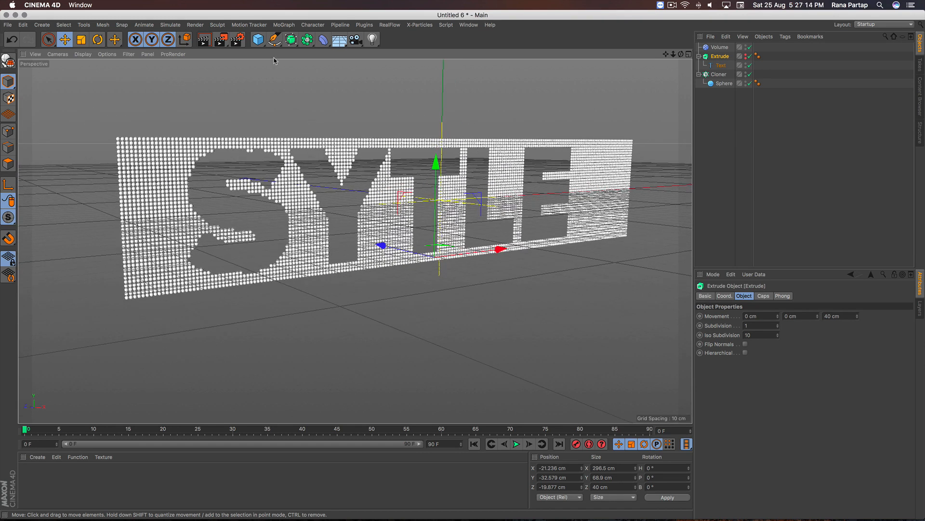
click(259, 39)
click(346, 54)
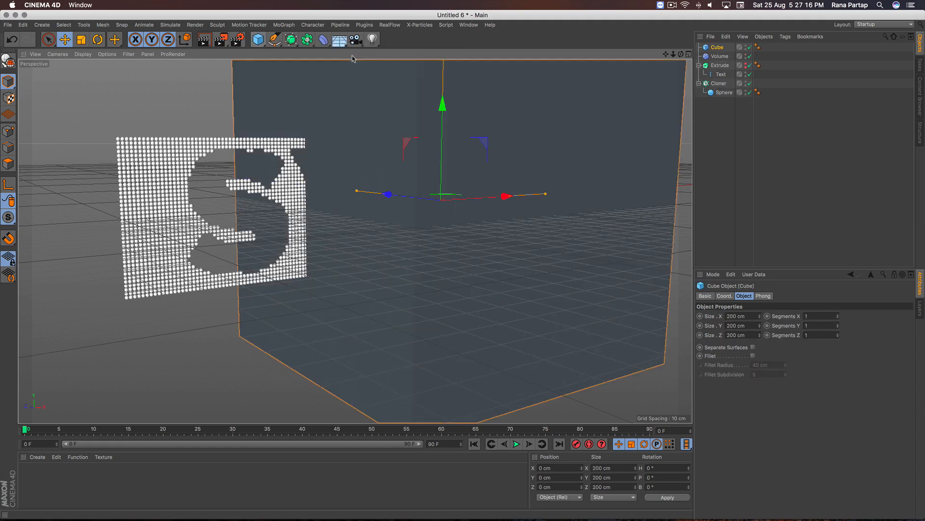
click(728, 315)
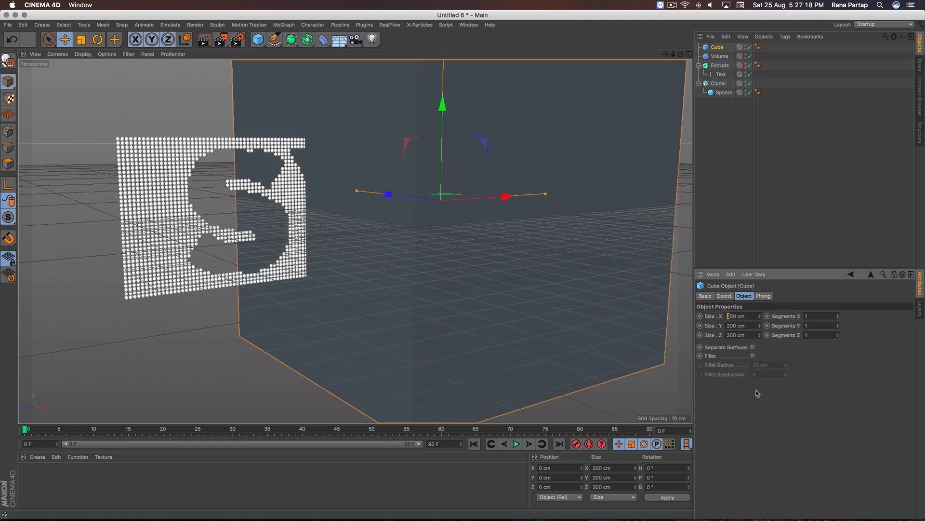
text(400)
key(Return)
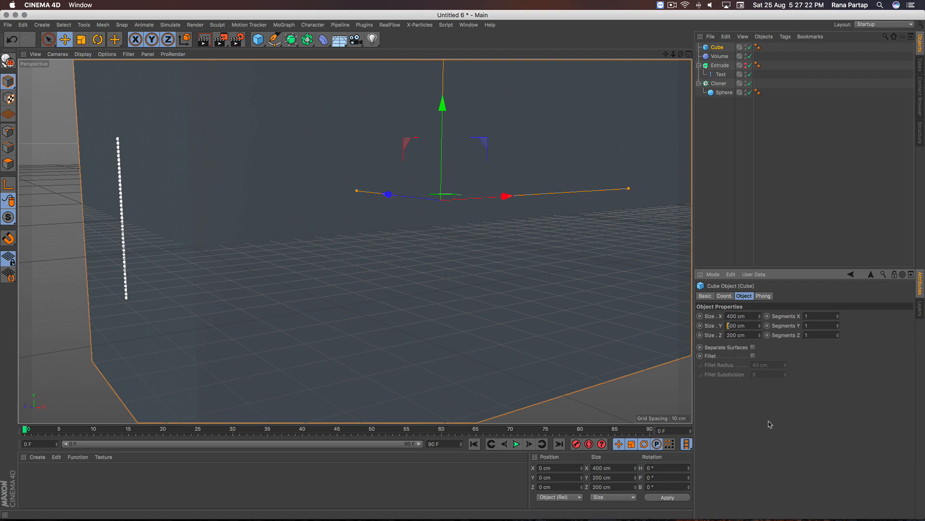
key(Return)
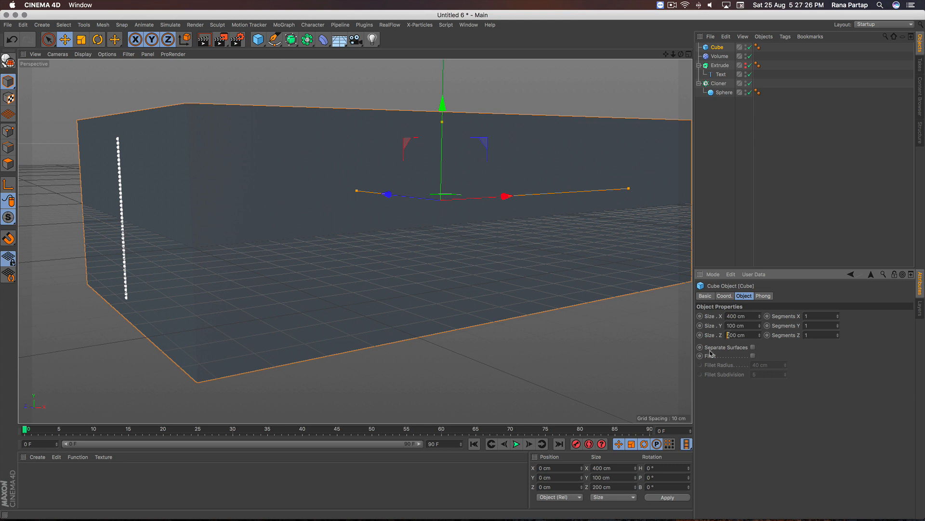
text(1)
key(Return)
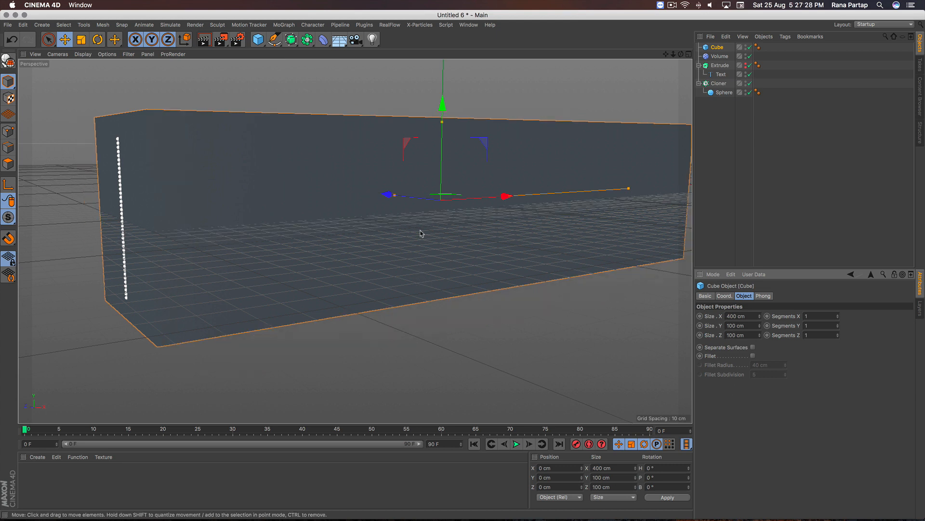
Step: Make the cube editable with separate surfaces and delete its front face, Face 1
alt+right_drag(419, 208, 418, 224)
alt+drag(423, 231, 423, 243)
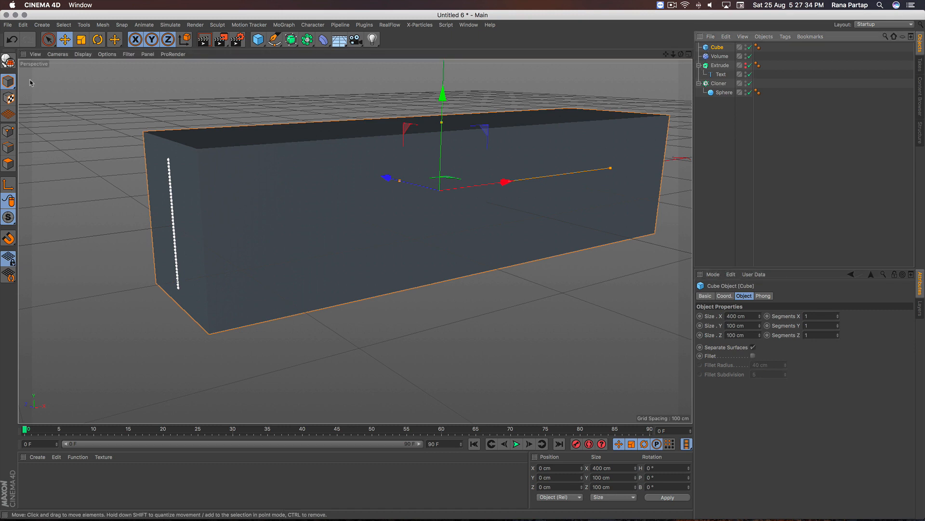
click(8, 60)
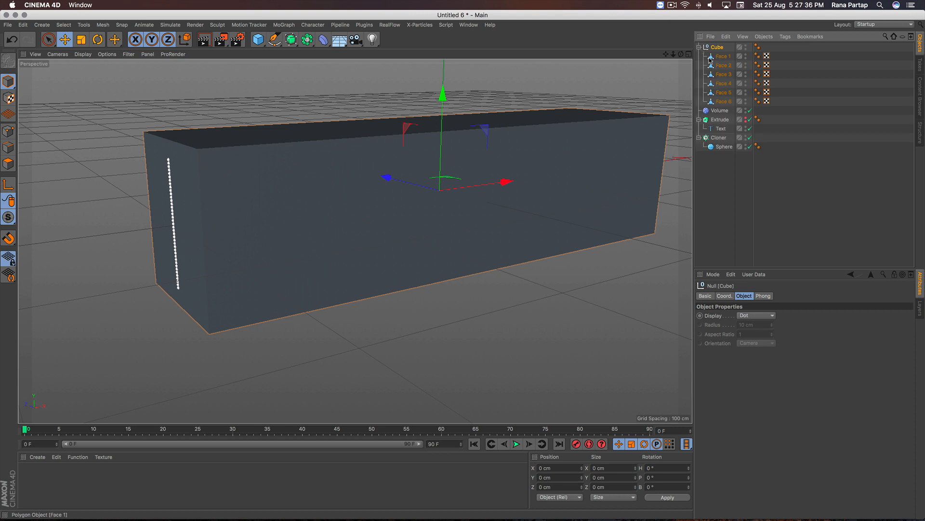
click(718, 56)
key(Delete)
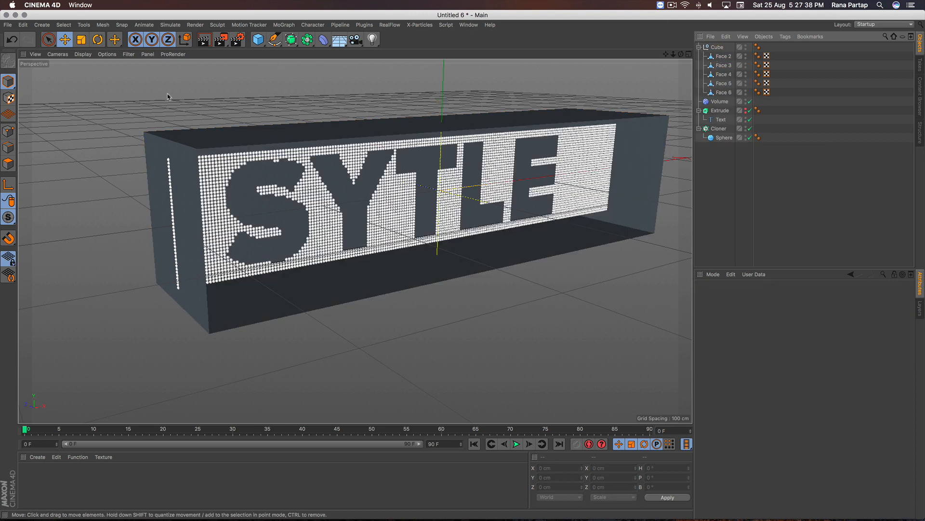
Step: Move the open box back behind the sphere grid, to about Z 41 cm
click(49, 39)
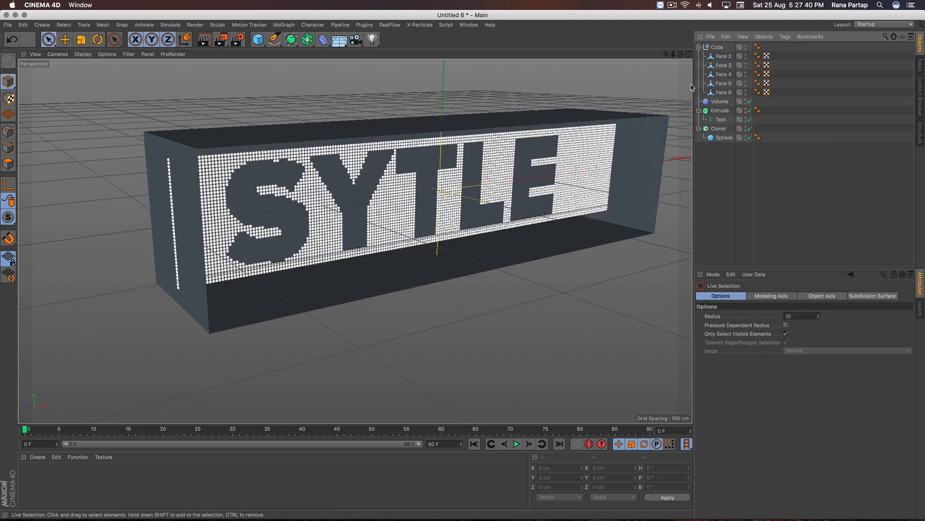
click(717, 47)
drag(388, 178, 357, 173)
Step: Scale the open box down in height and width so its opening fits the outline of the sphere grid
scroll(483, 182, up, 4)
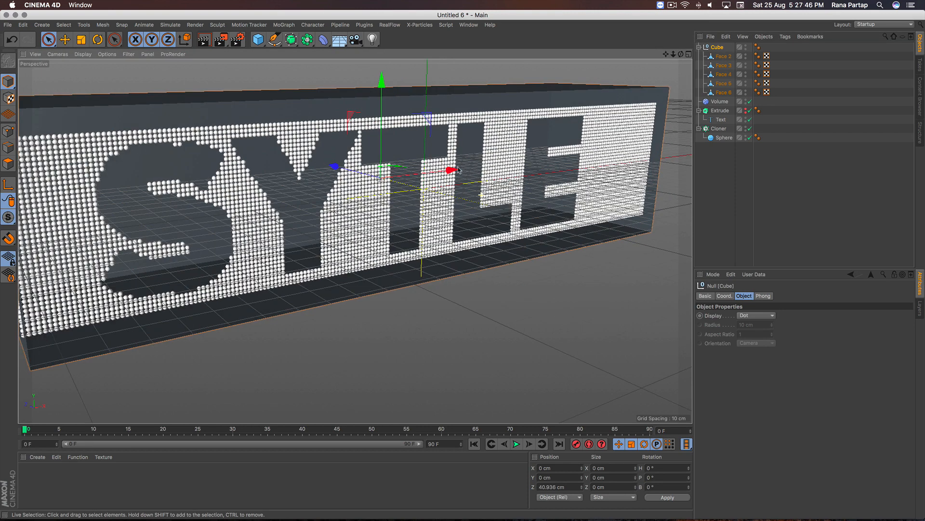
mouse_move(459, 170)
alt+mouse_down()
mouse_move(426, 168)
mouse_move(464, 172)
alt+mouse_up()
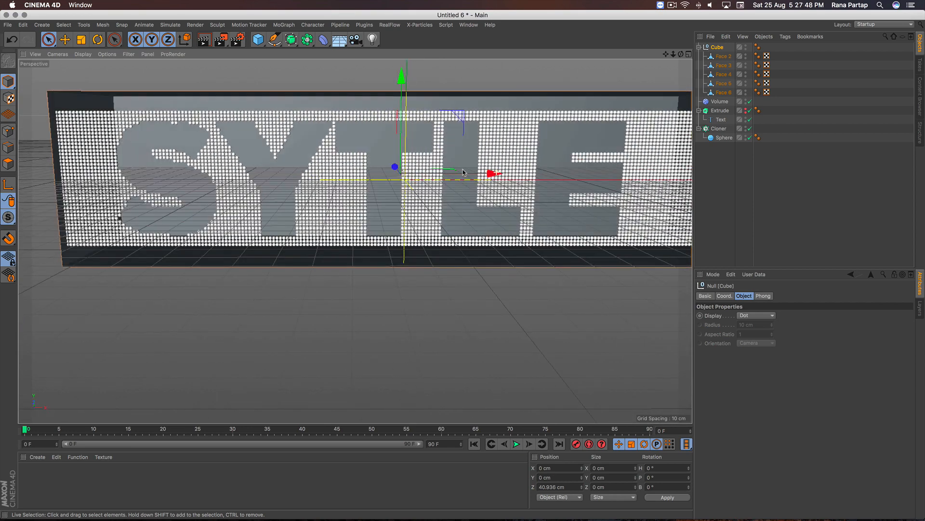
key(t)
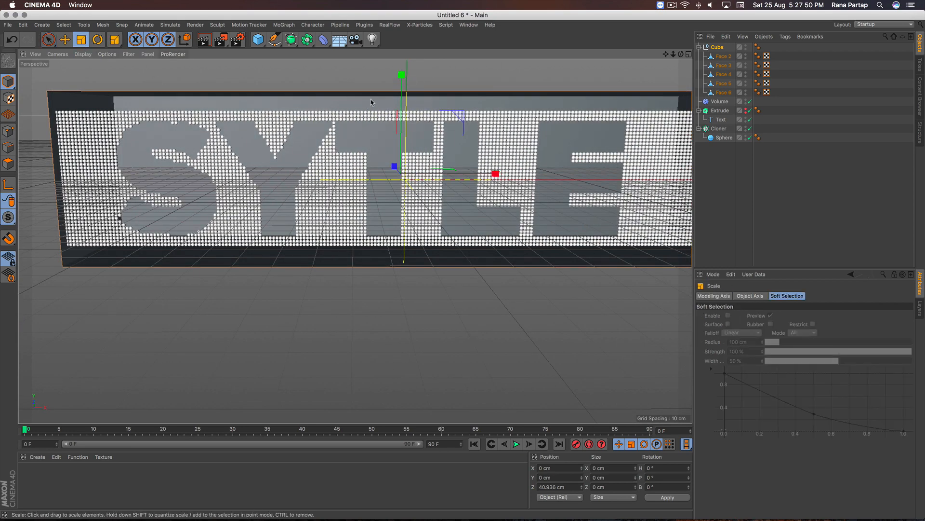
drag(403, 81, 332, 144)
drag(512, 170, 513, 172)
Step: Push the scaled box further back to about Z 50 cm so its front edge meets the sphere grid
alt+drag(386, 154, 512, 144)
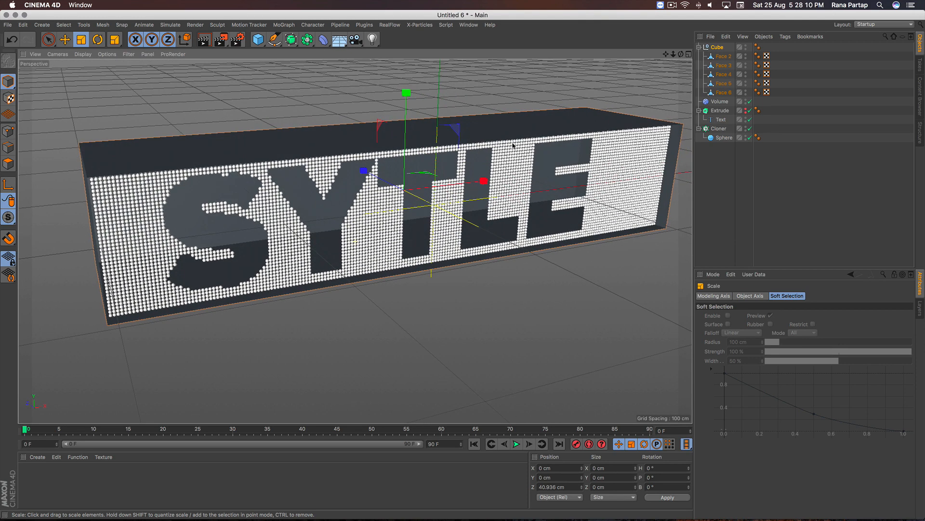
click(719, 47)
click(48, 40)
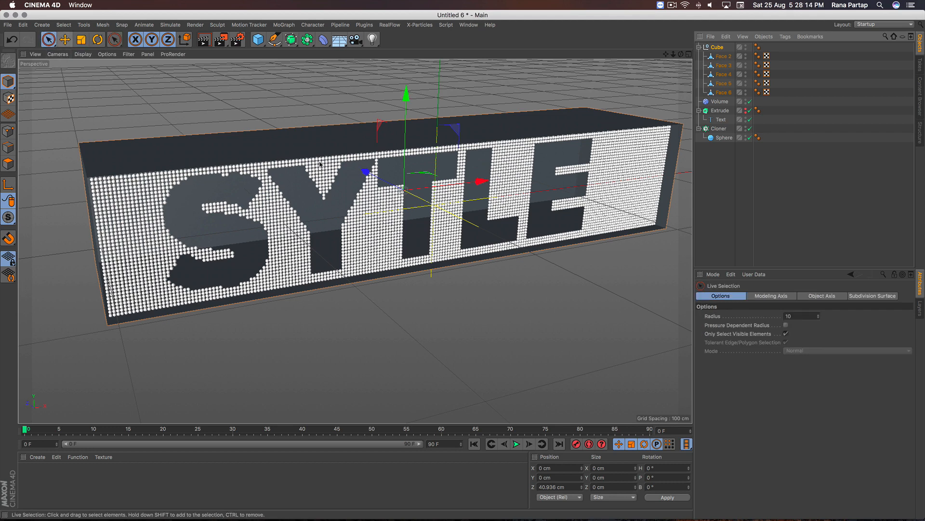
drag(365, 171, 361, 171)
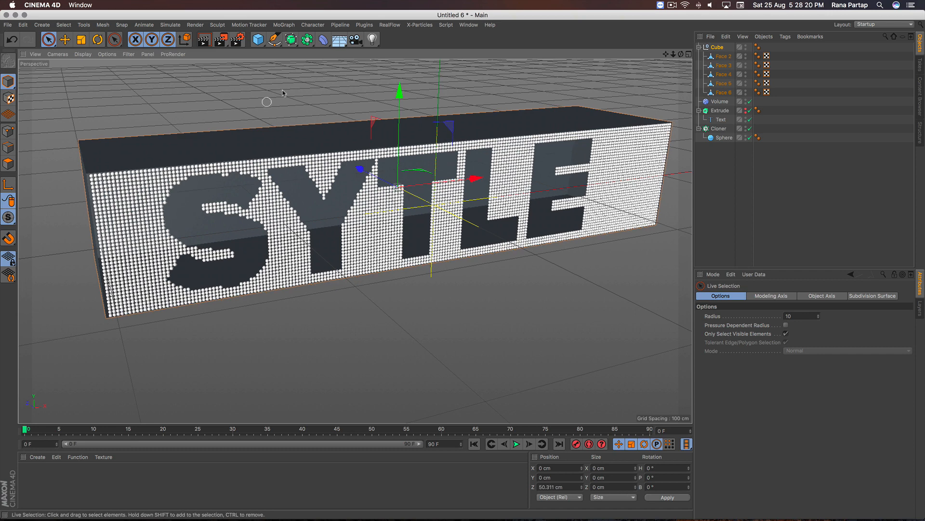
Step: Add a Floor object and lower it to the base of the box, at about Y -44 cm
click(340, 40)
click(373, 54)
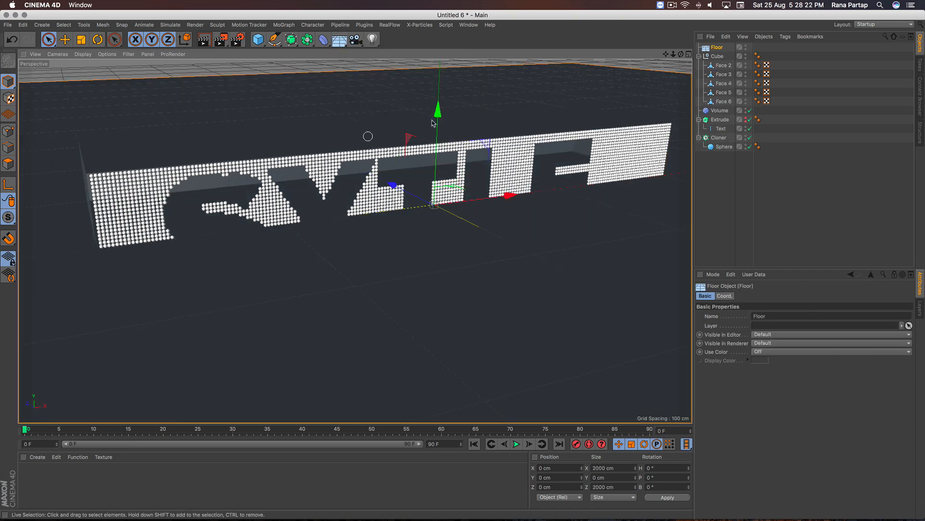
drag(434, 170, 435, 179)
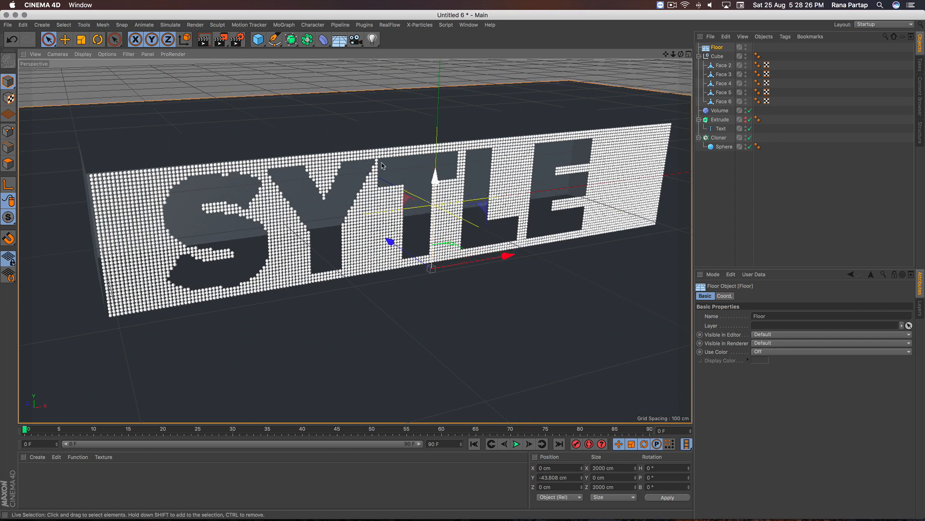
Step: Add the Ambient Occlusion effect to the render settings and render the view as a preview
click(238, 40)
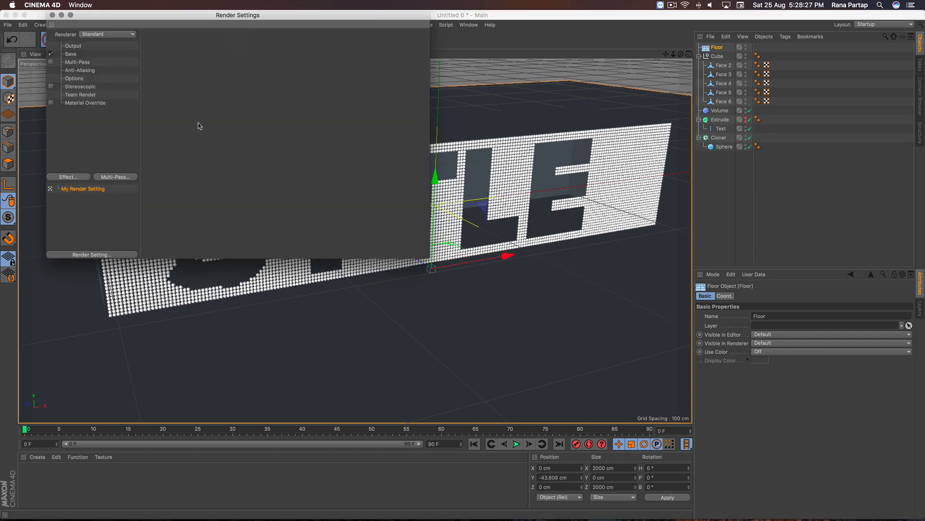
click(86, 174)
click(136, 231)
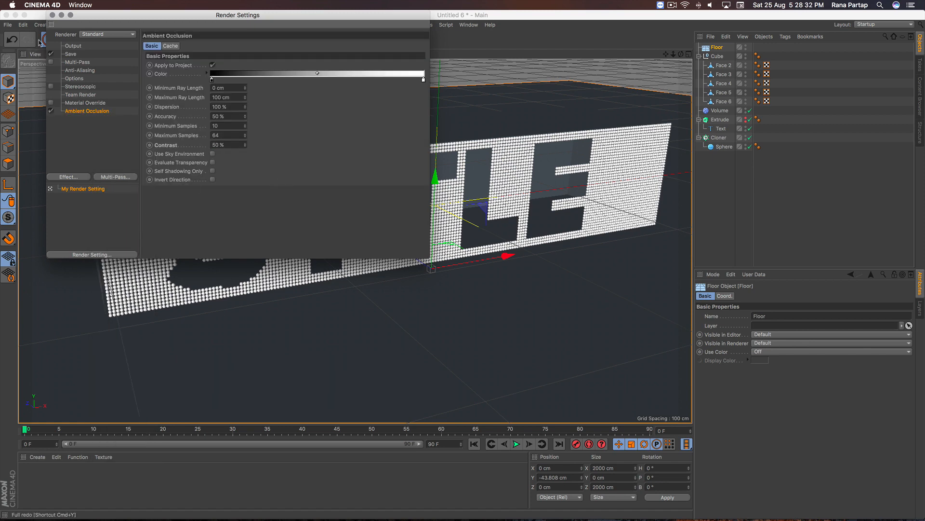
click(52, 15)
click(204, 40)
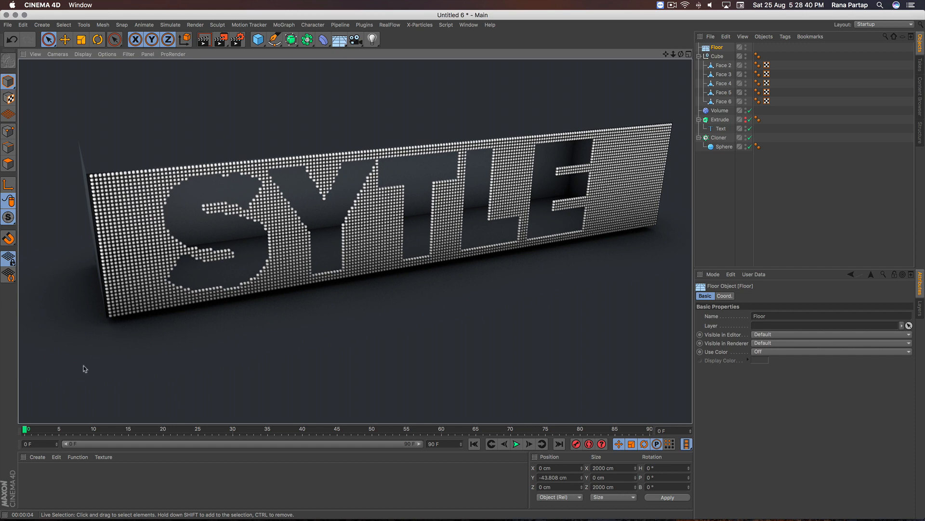
Step: Create a default material, apply it to the Cube group, and render the view as a preview
double_click(39, 474)
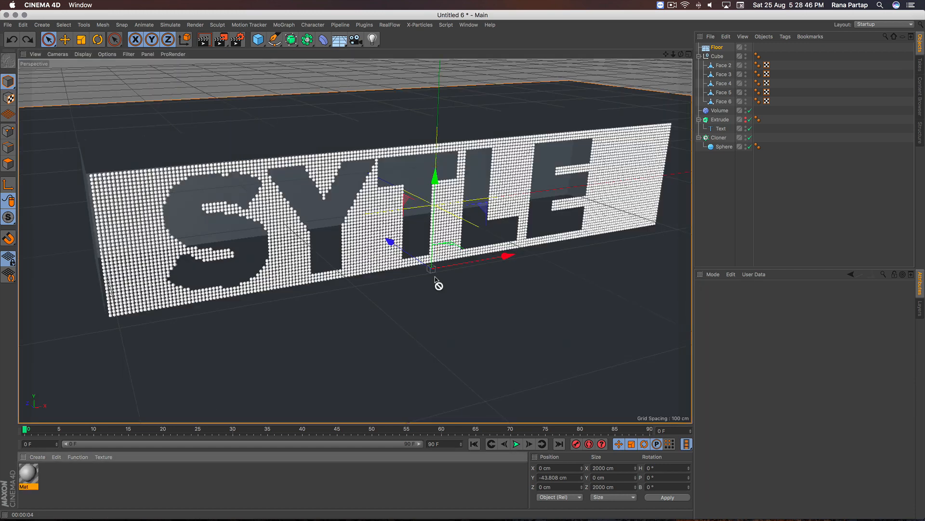
drag(723, 57, 724, 57)
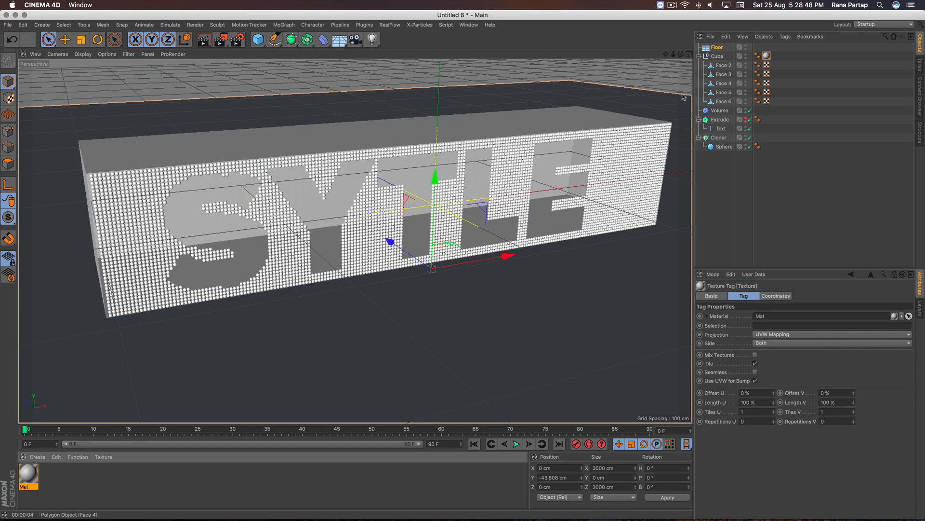
click(206, 41)
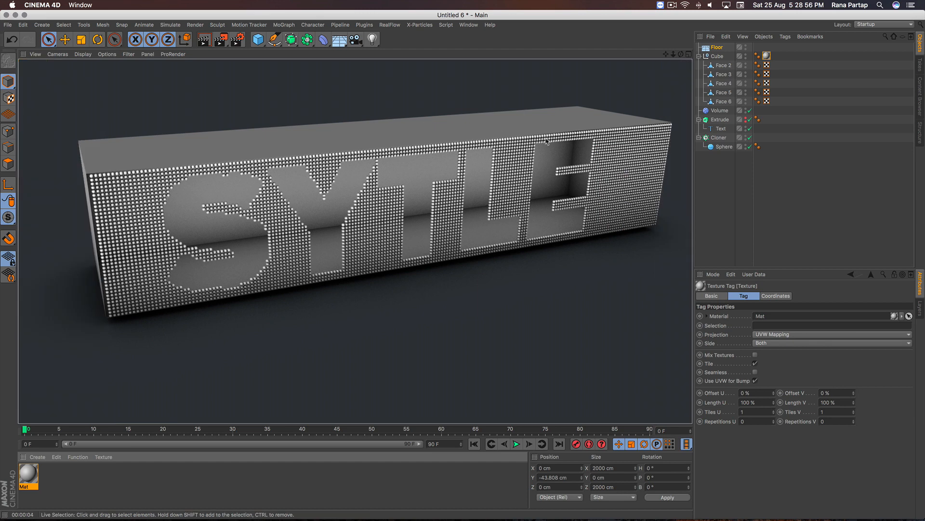
Step: Add a Random effector to the sphere Cloner
click(718, 137)
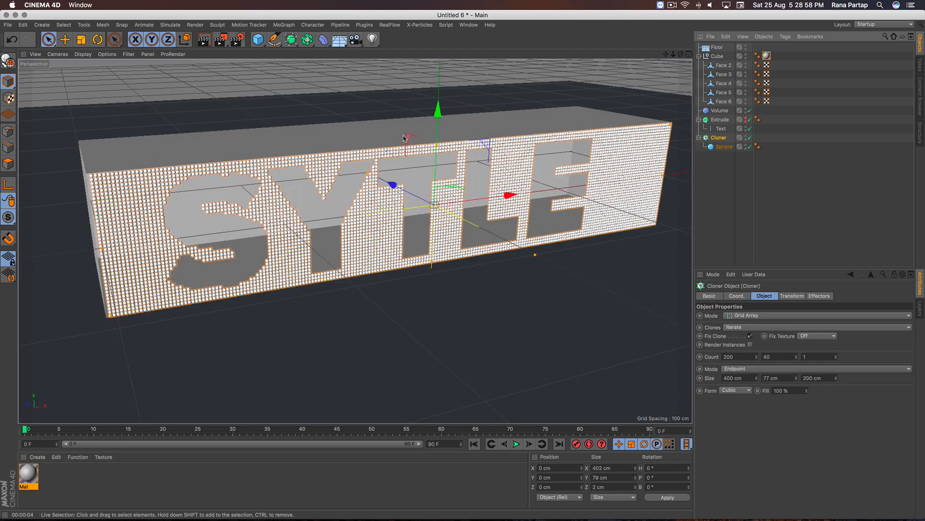
click(284, 25)
mouse_move(287, 39)
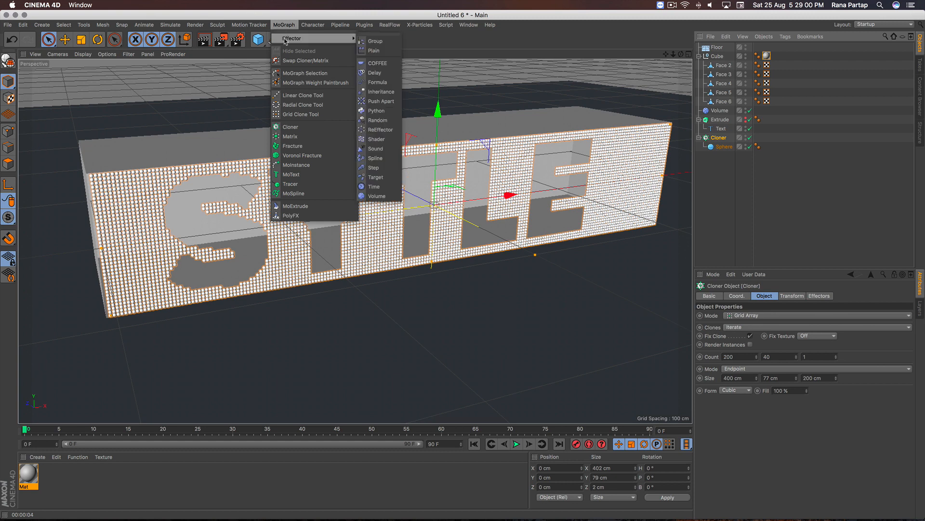
click(389, 119)
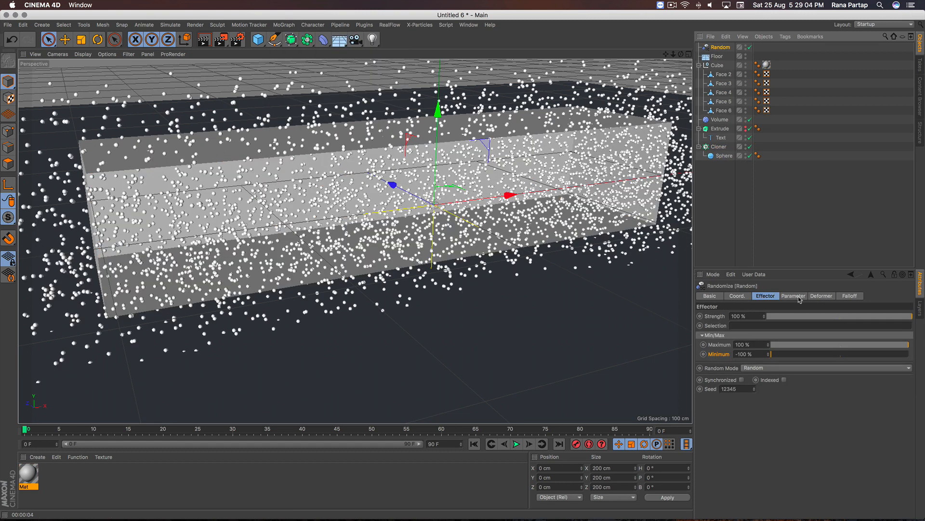
Step: Limit the Random effector's position offset to depth, with P.X 0 cm, P.Y 0 cm and P.Z 500 cm
click(799, 297)
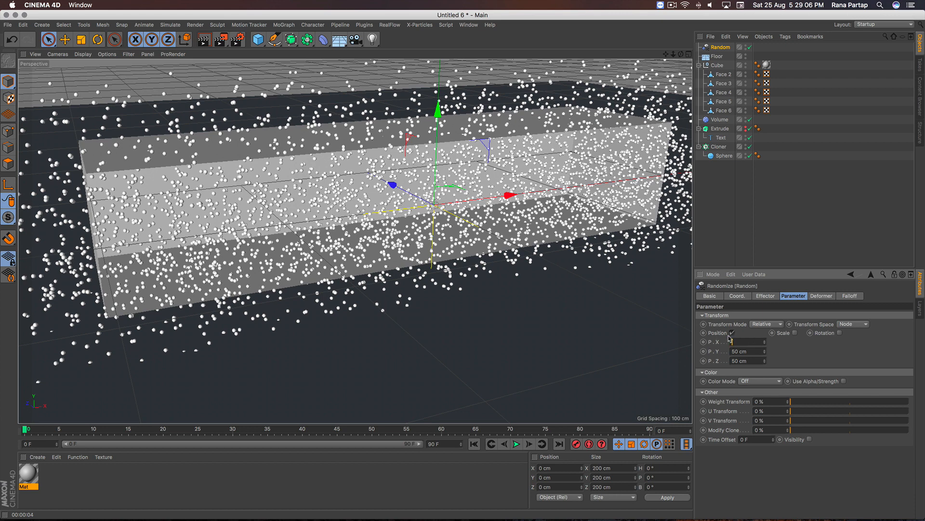
text(0)
key(Tab)
text(0)
key(Return)
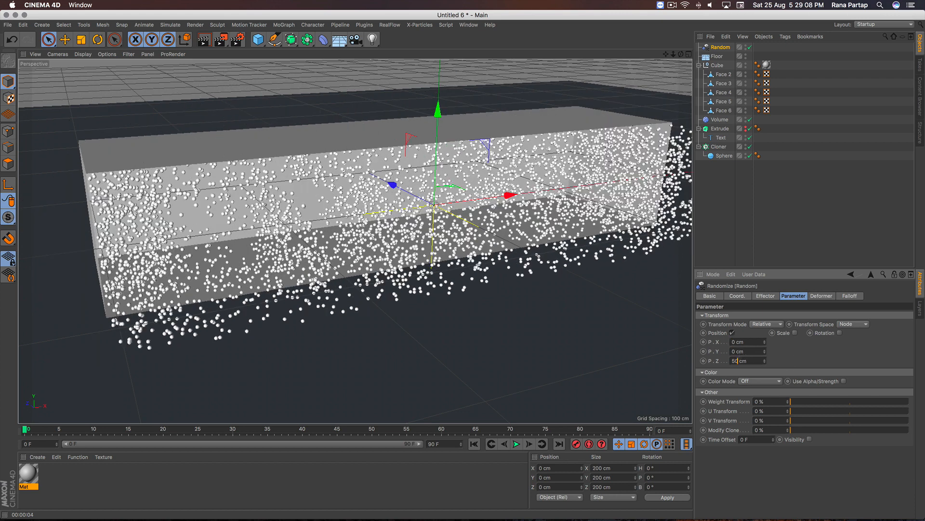
key(Return)
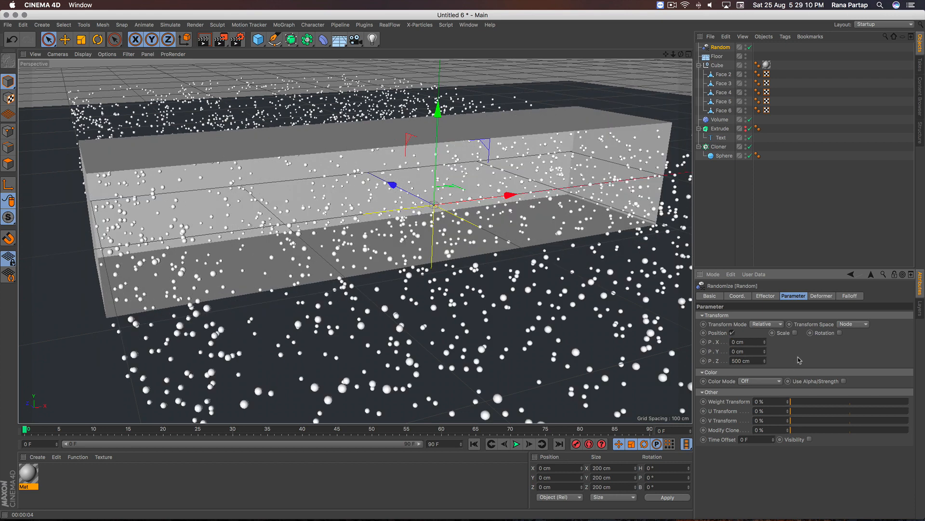
Step: Set the Random effector's Maximum to 0 % so the spheres scatter only in front of the box
scroll(291, 231, down, 5)
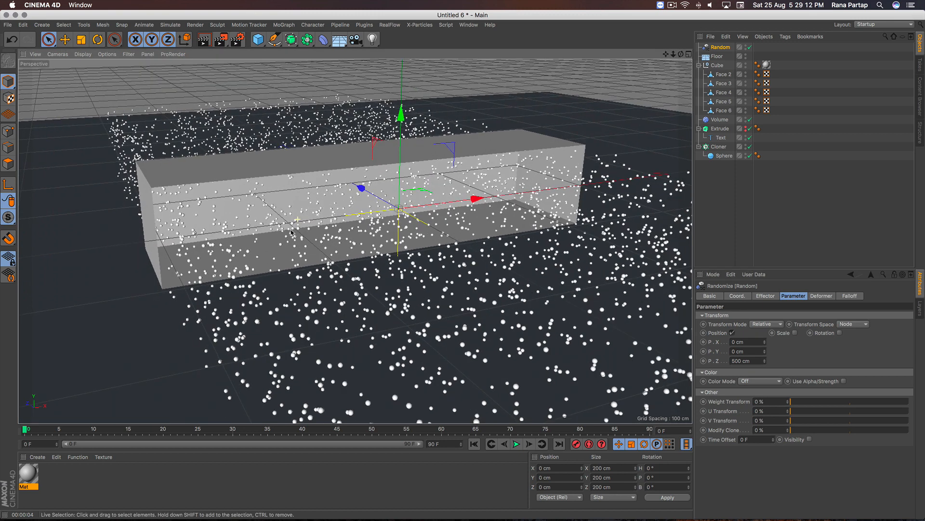
alt+drag(291, 231, 316, 243)
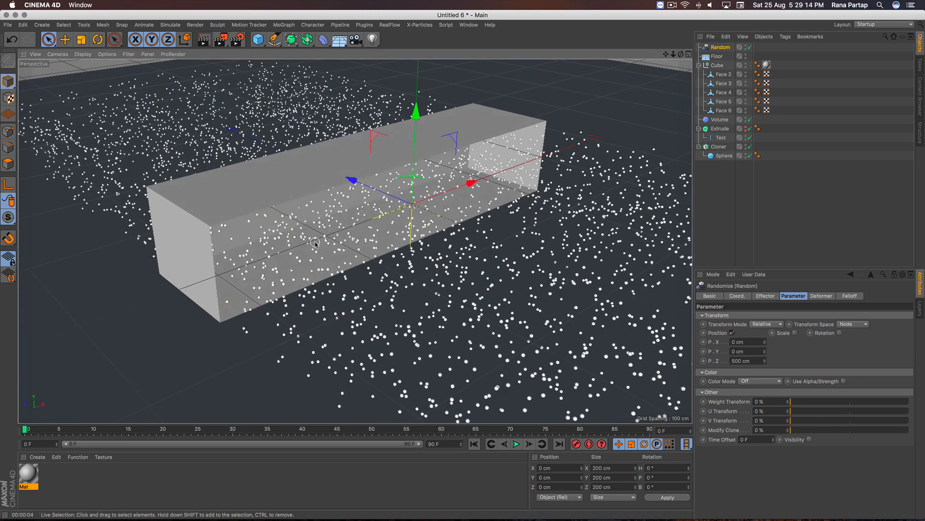
click(765, 296)
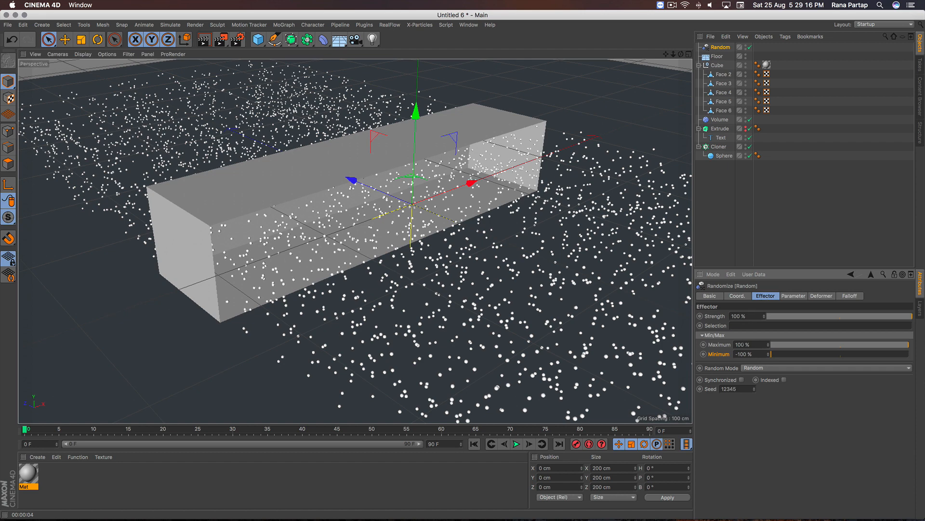
text(0)
key(Return)
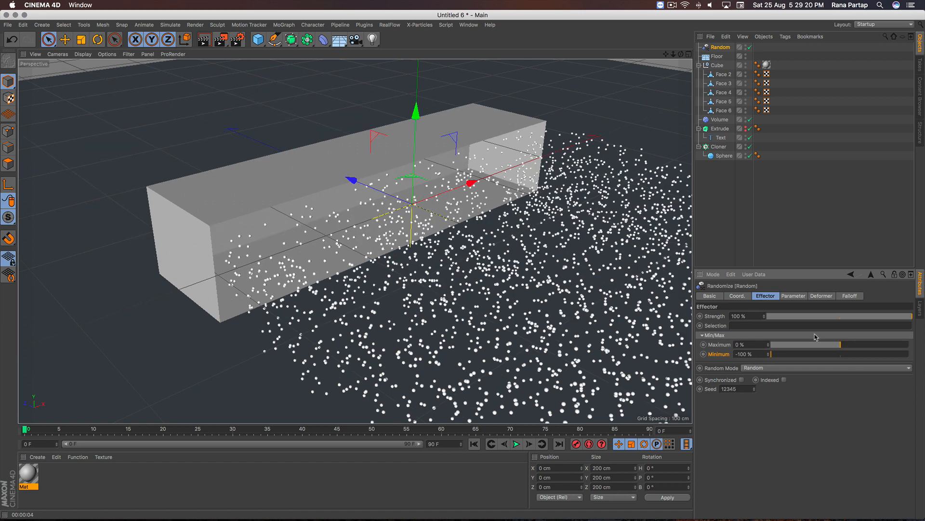
Step: Give the Random effector a Linear falloff and rotate it to a 90° heading so it runs along the text
click(851, 296)
click(750, 316)
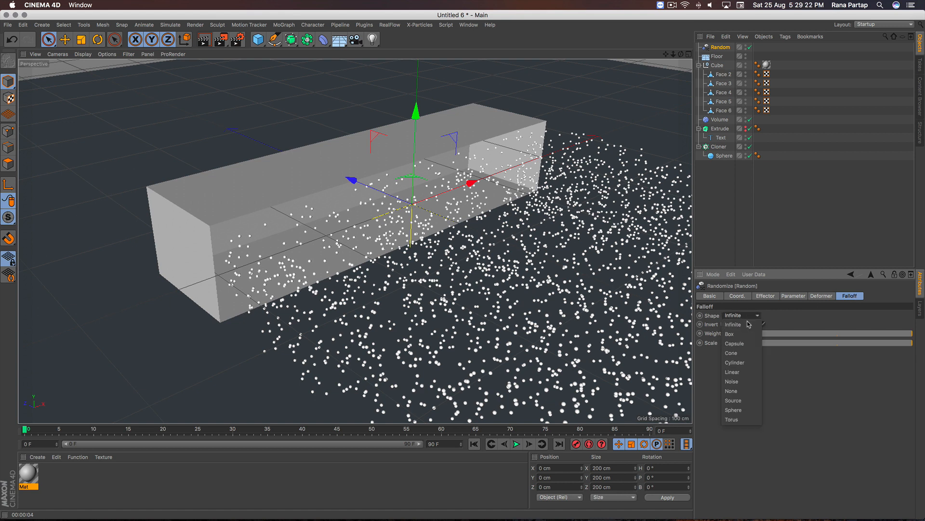
click(752, 373)
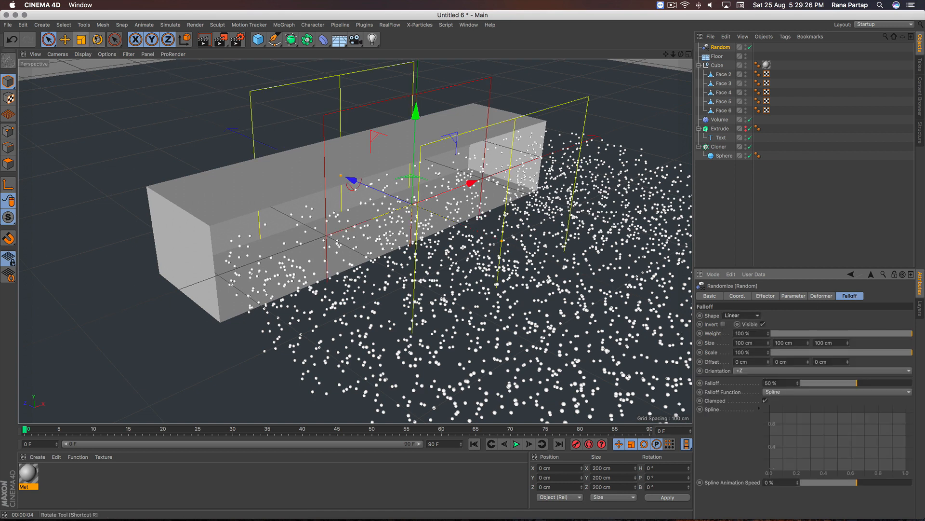
click(98, 39)
drag(417, 230, 483, 214)
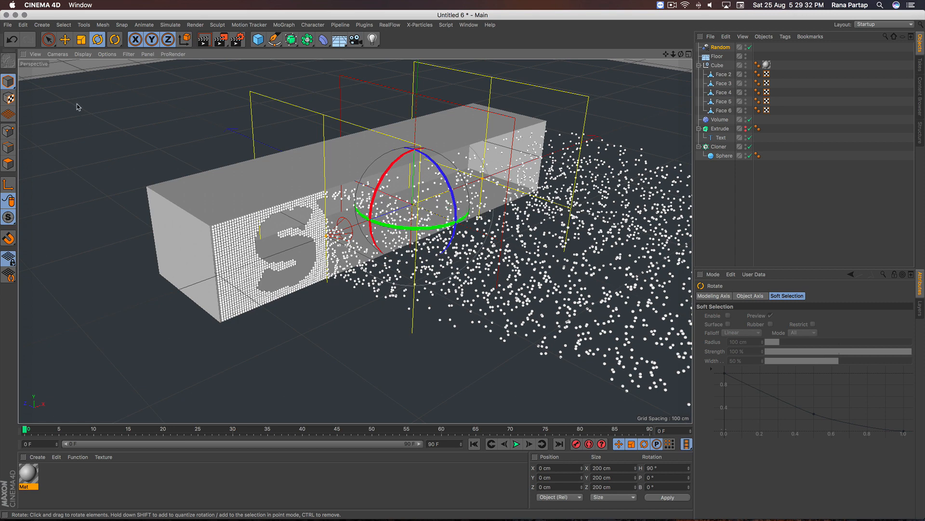
Step: Move the Random effector along the text to about X -108 cm and keyframe it at frame 0
click(48, 39)
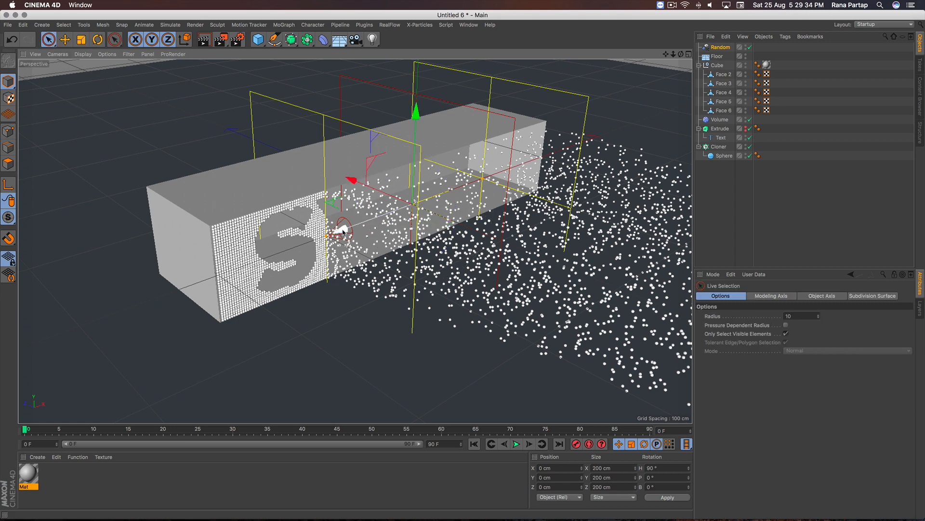
drag(334, 236, 238, 260)
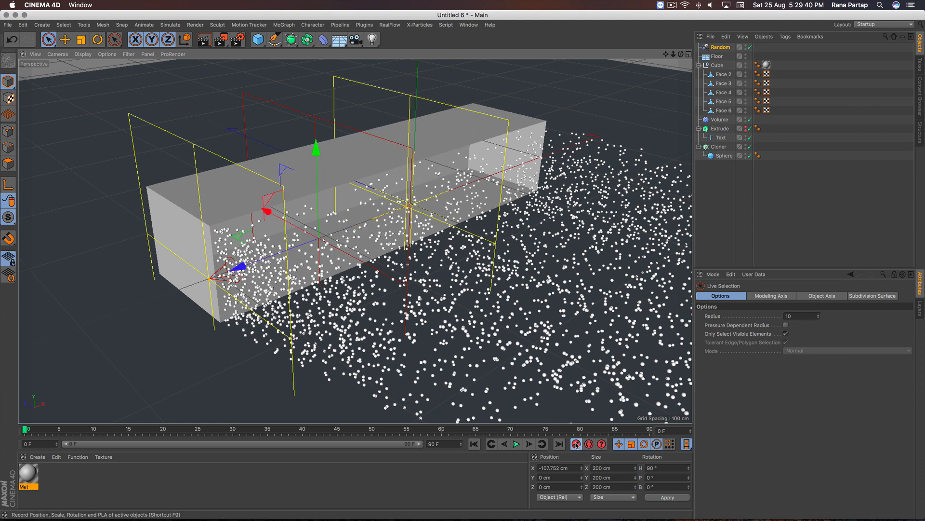
Step: Extend the animation to 150 frames, stretch the preview range to 150 F, and go to frame 100
click(451, 442)
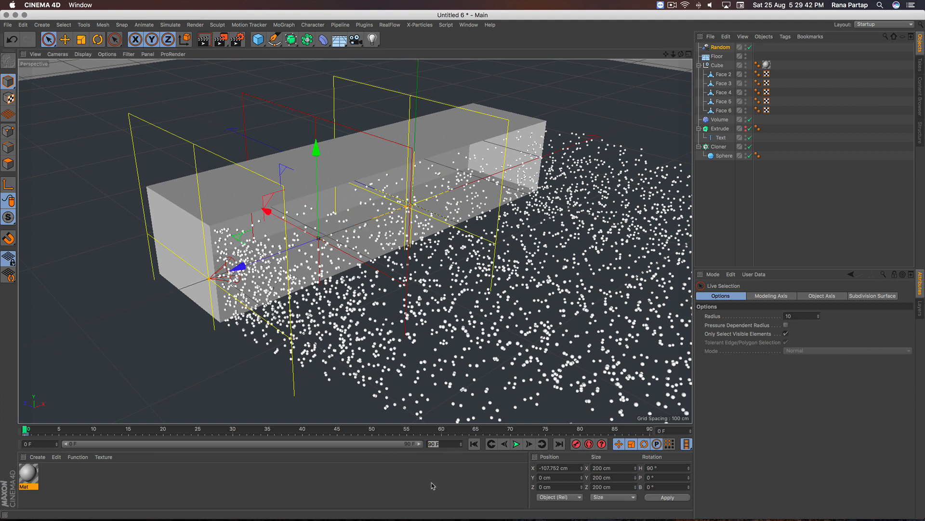
text(150)
key(Return)
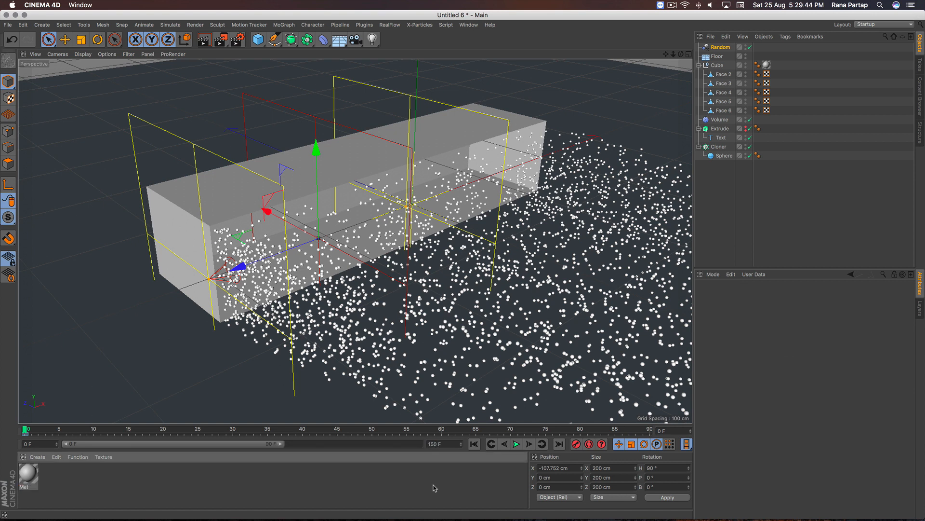
drag(280, 444, 466, 455)
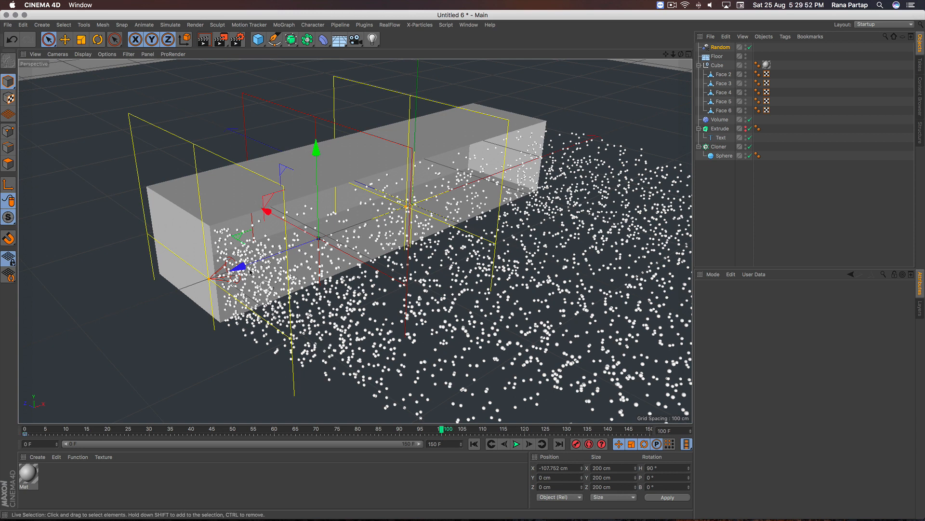
Step: Keyframe the Random effector at about X 328 cm on frame 100 and play the animation from the start
drag(241, 267, 572, 208)
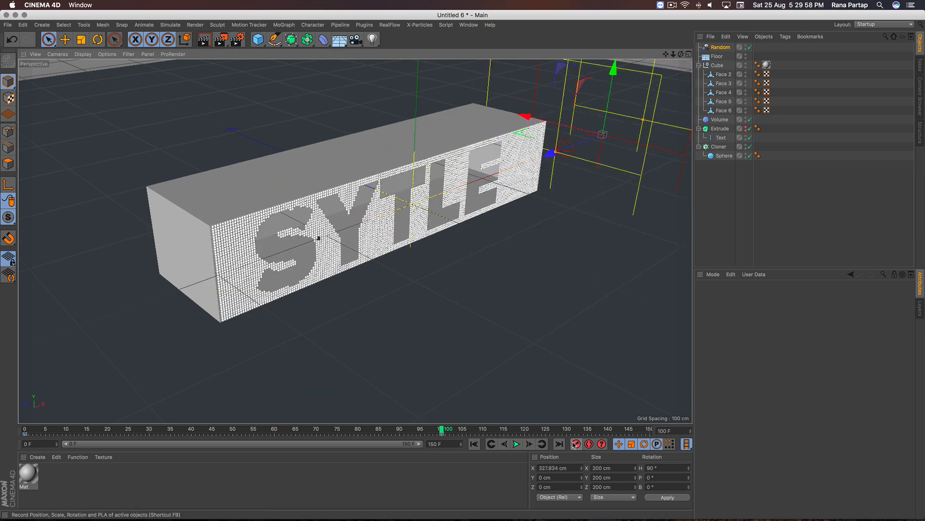
click(474, 443)
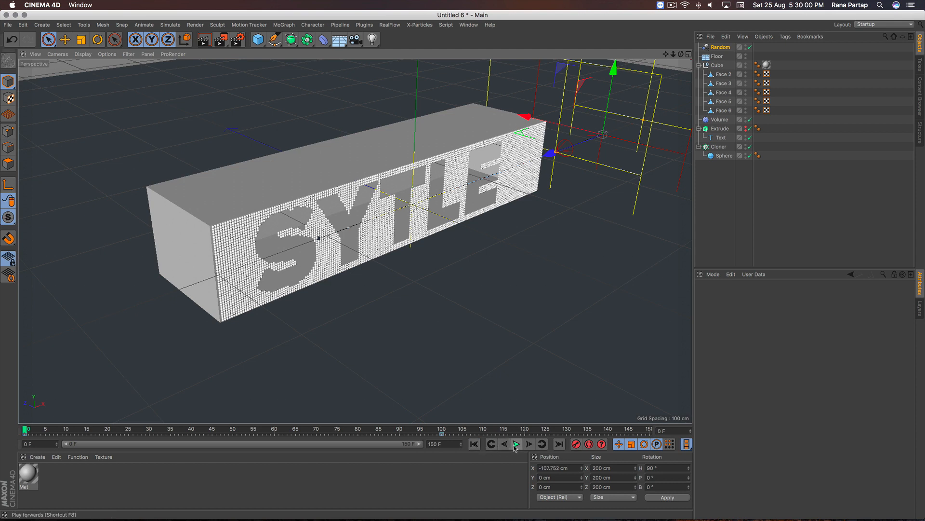
click(515, 444)
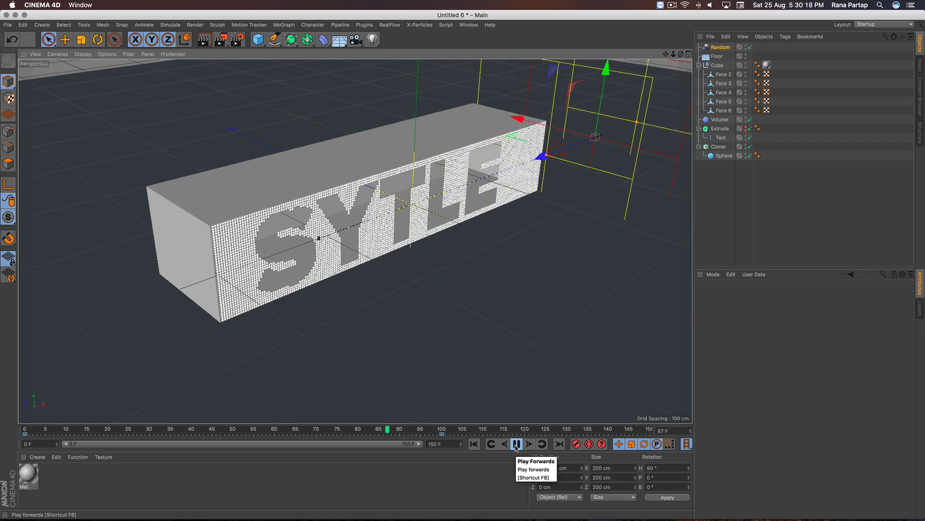
click(516, 446)
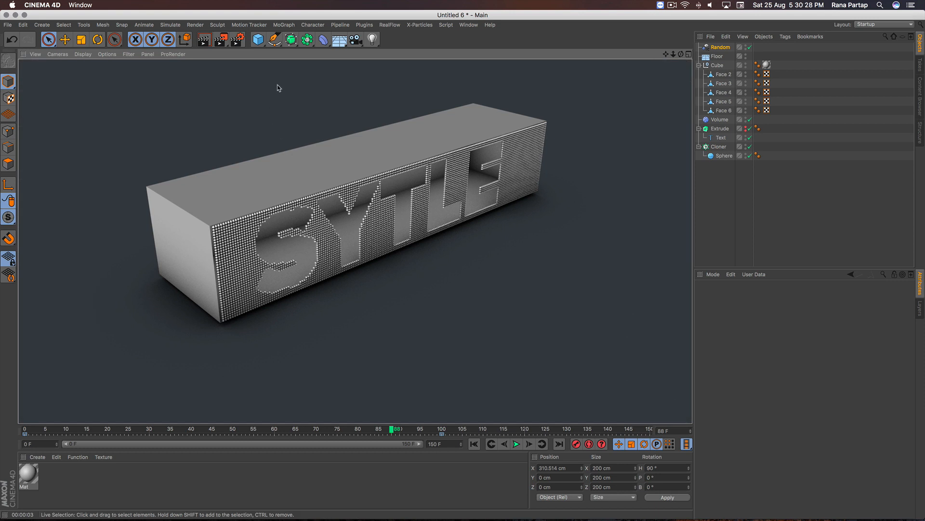
Step: Add a Rectangle spline around the sphere grid and set its height to 100 cm
click(274, 39)
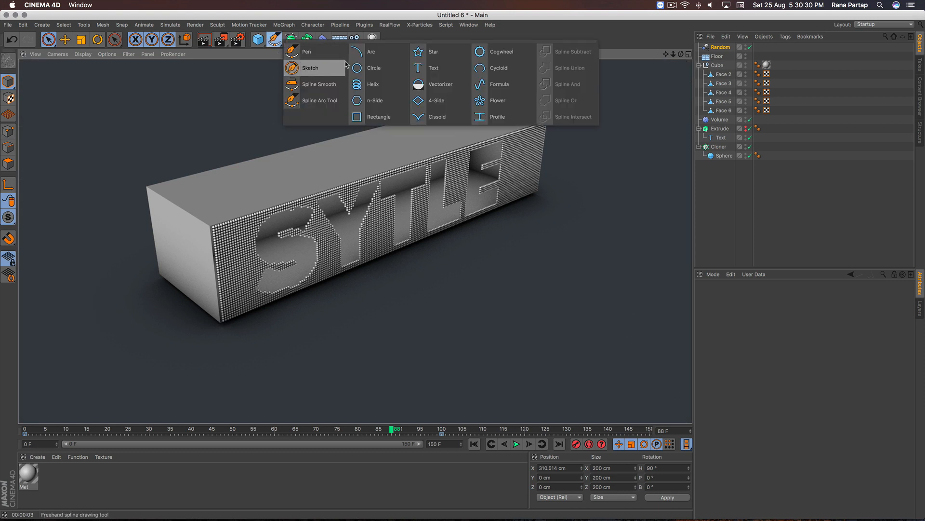
click(378, 117)
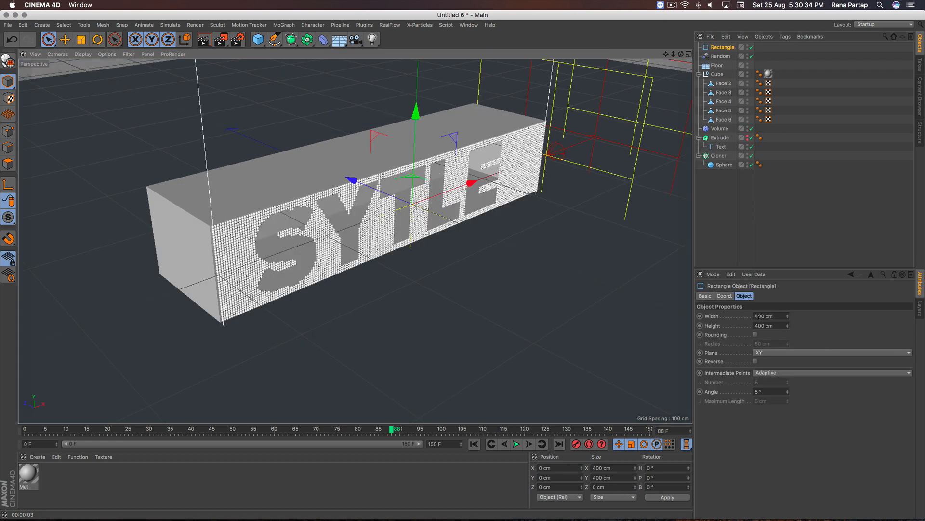
drag(759, 325, 745, 321)
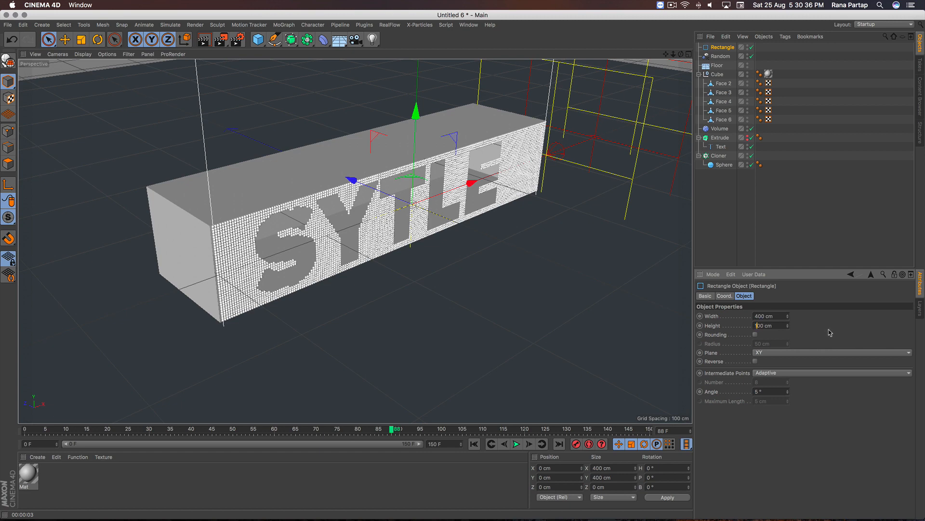
key(Return)
scroll(432, 210, down, 1)
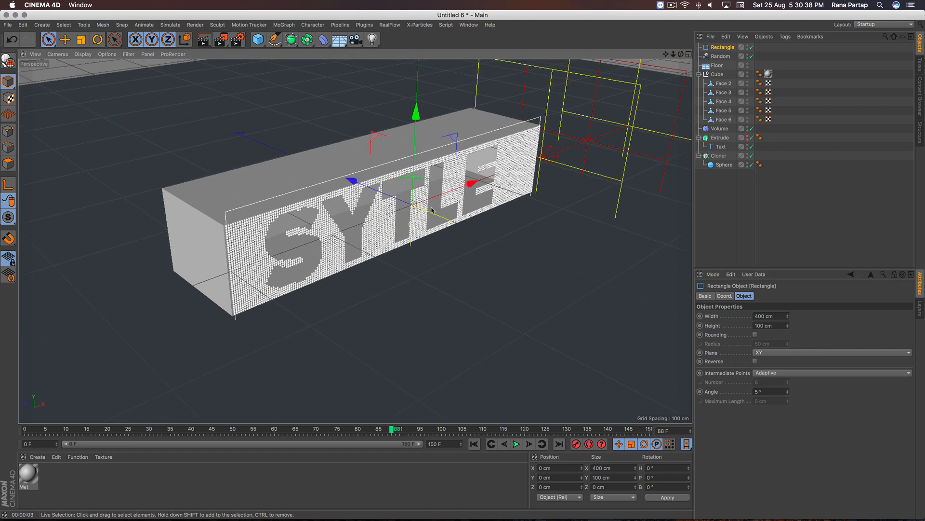
Step: Reduce the Rectangle spline's height to 80 cm so it fits around the sphere grid
middle_click(526, 274)
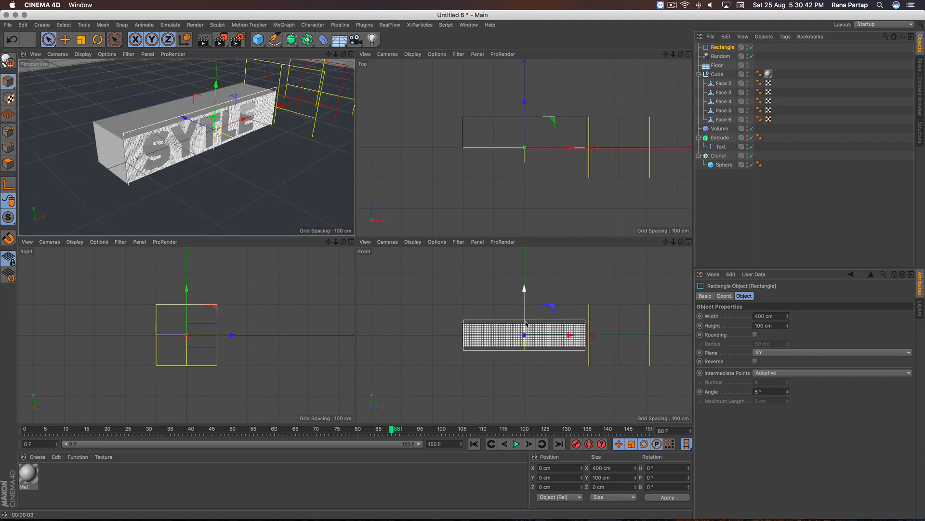
scroll(529, 312, up, 4)
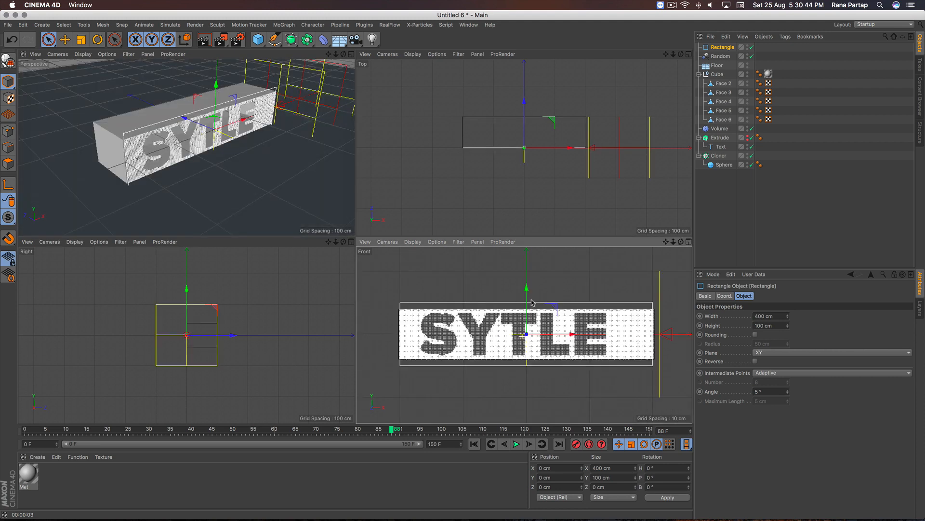
click(789, 328)
click(789, 328)
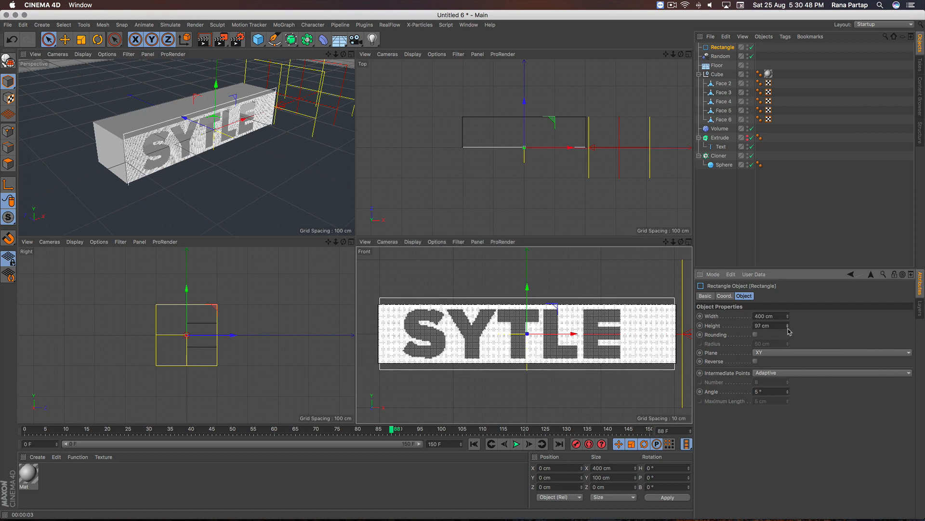
click(789, 329)
click(789, 329)
click(788, 329)
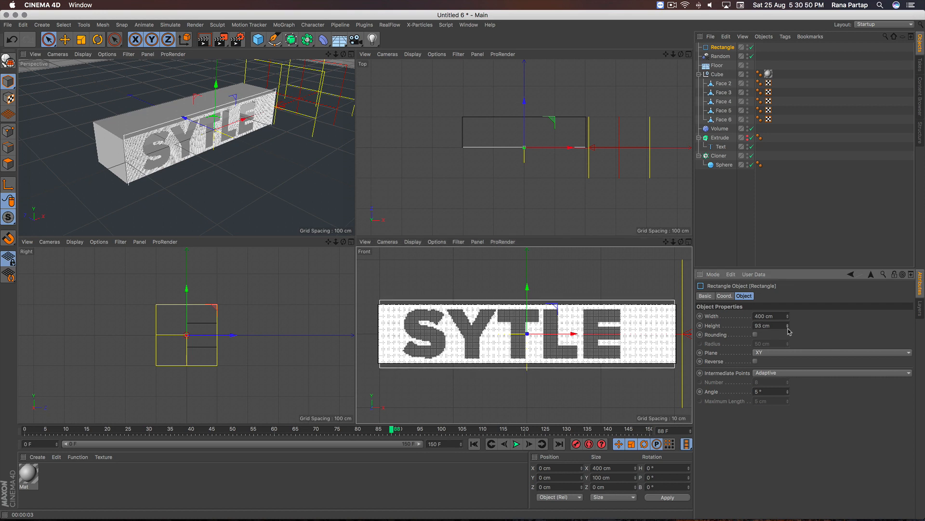
click(788, 329)
click(789, 329)
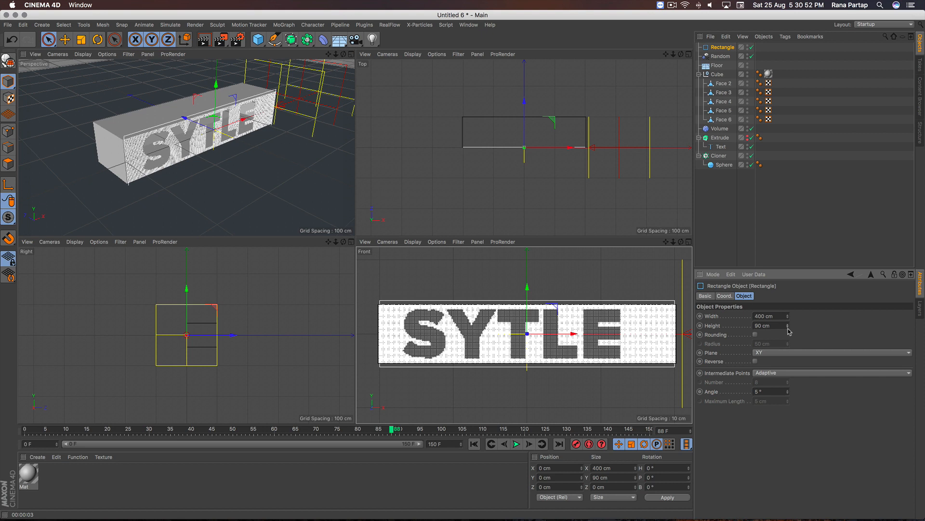
click(788, 329)
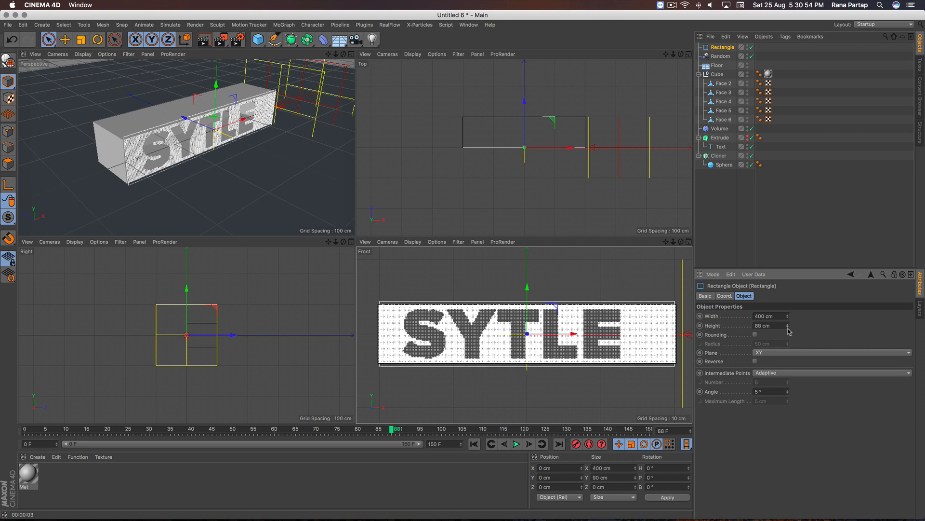
click(788, 328)
click(789, 329)
click(788, 329)
click(788, 328)
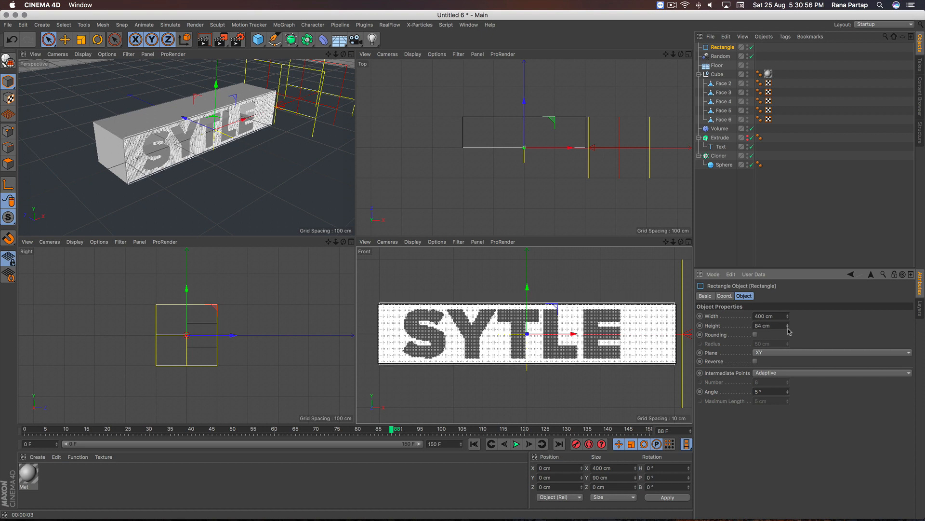
click(788, 328)
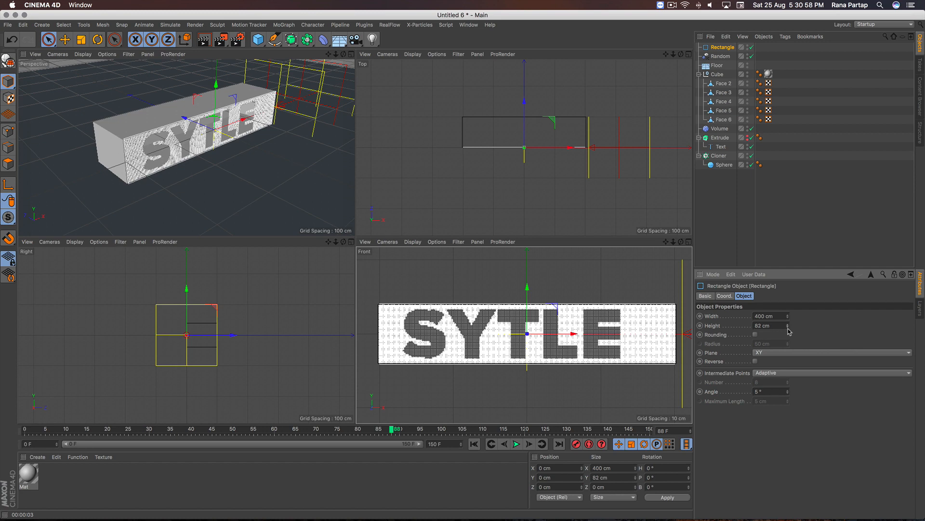
click(788, 328)
click(789, 328)
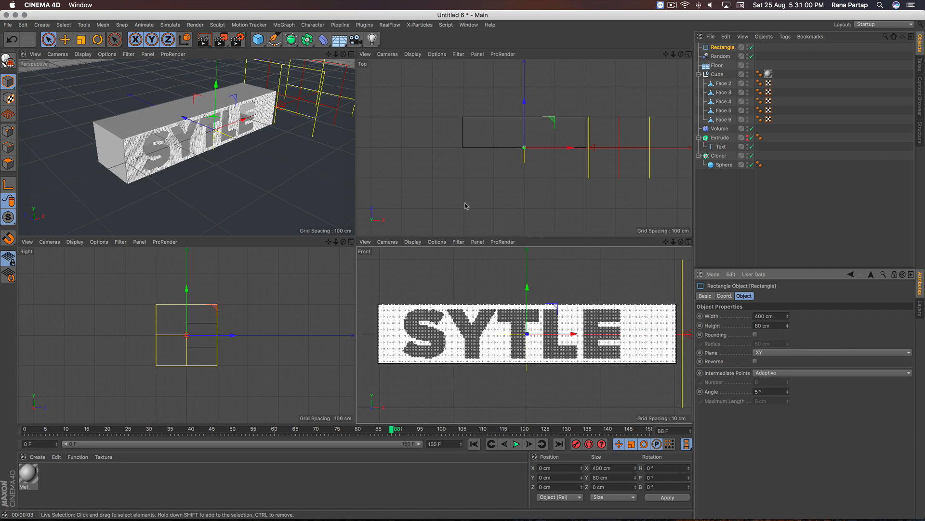
Step: Add a second Rectangle spline as the frame's profile, with width and height set to 4 cm
middle_click(355, 142)
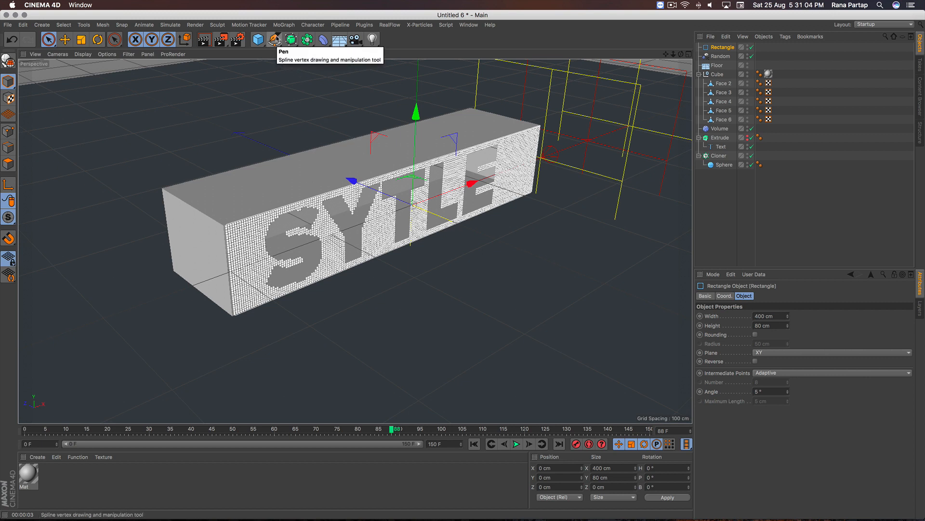
click(275, 39)
click(379, 116)
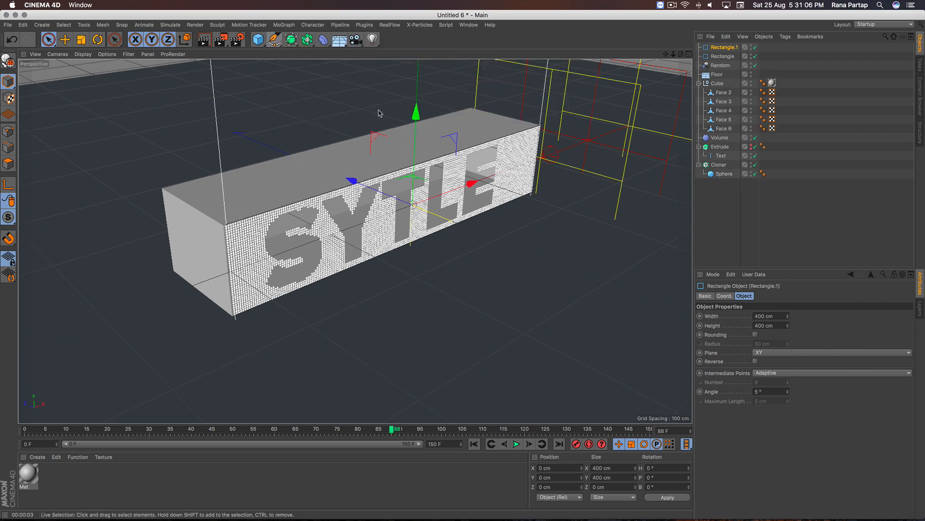
click(767, 312)
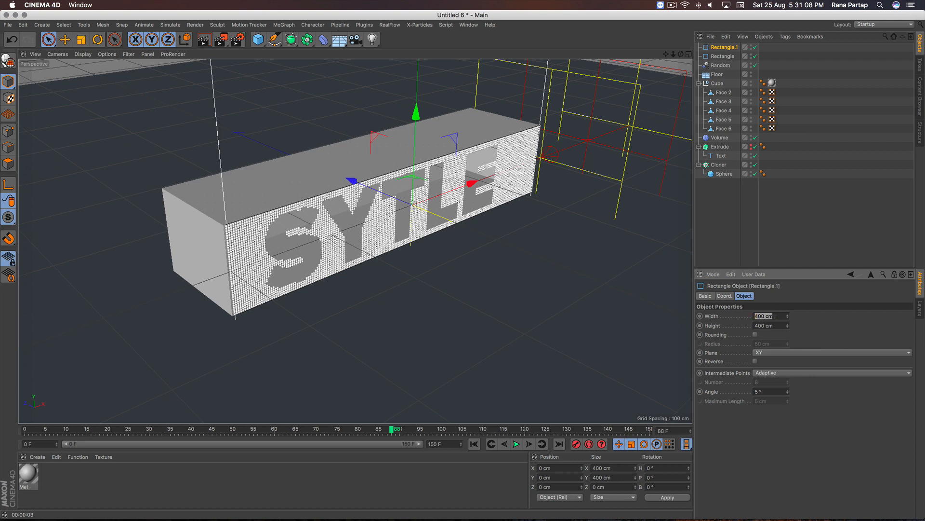
text(4)
key(Return)
Step: Add a Sweep object and nest both rectangles in it, with the 4 cm profile above the outline, to form the frame
click(291, 40)
click(332, 85)
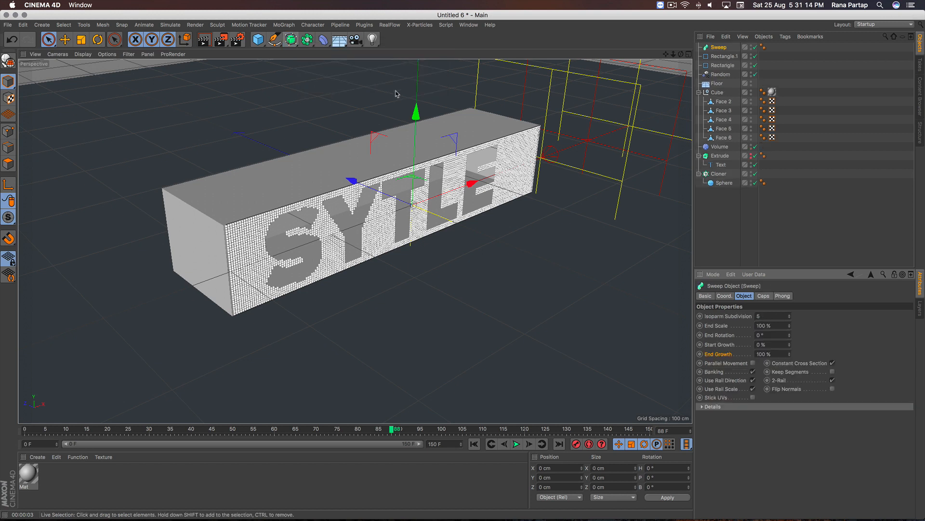
drag(716, 49, 721, 50)
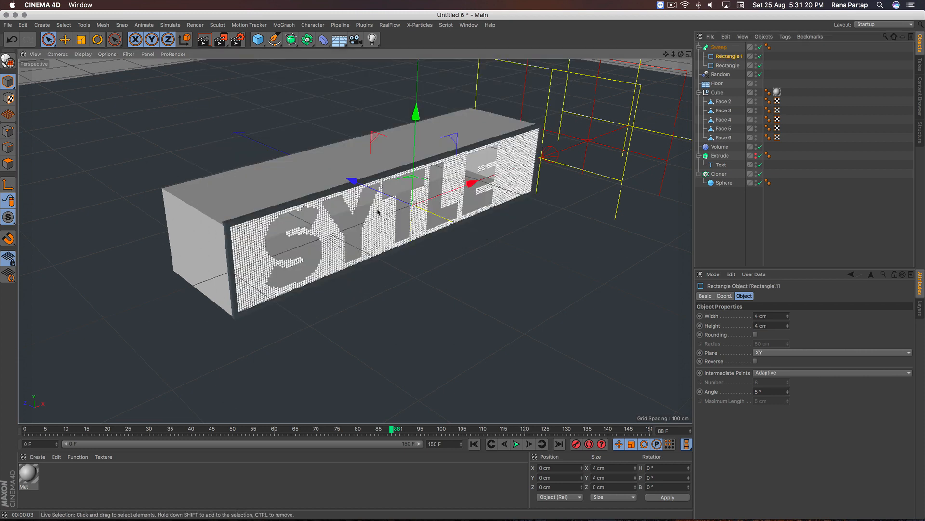
Step: Lower the floor to about Y -48.3 cm beneath the framed box and render the view
scroll(382, 191, up, 2)
scroll(381, 191, up, 2)
click(514, 346)
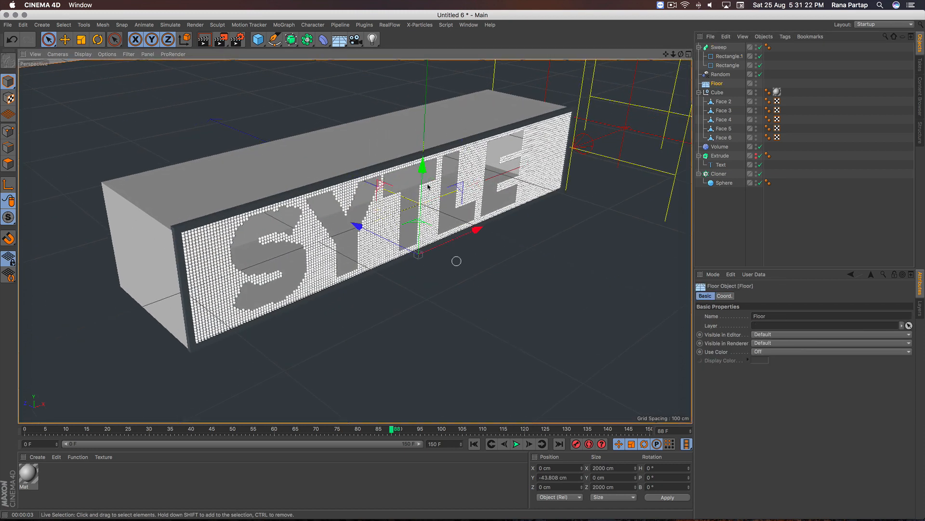
drag(422, 163, 429, 177)
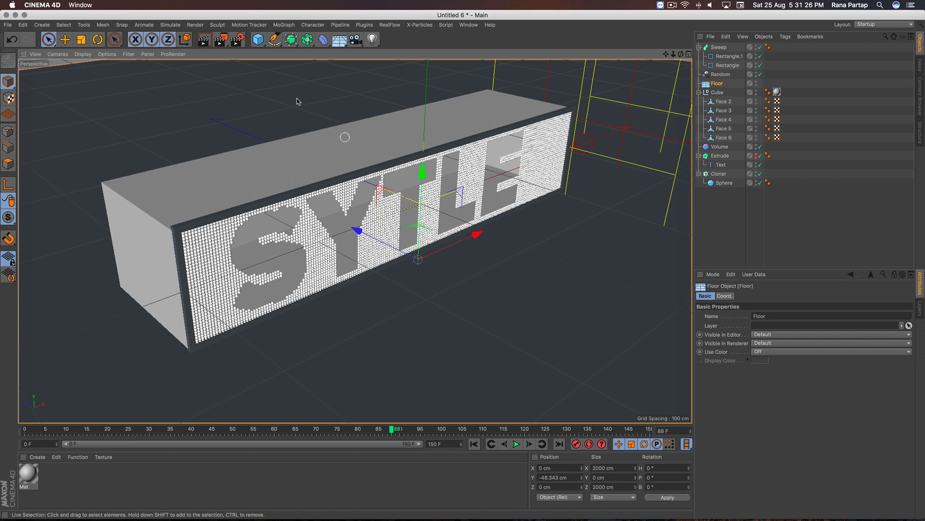
key(ctrl+r)
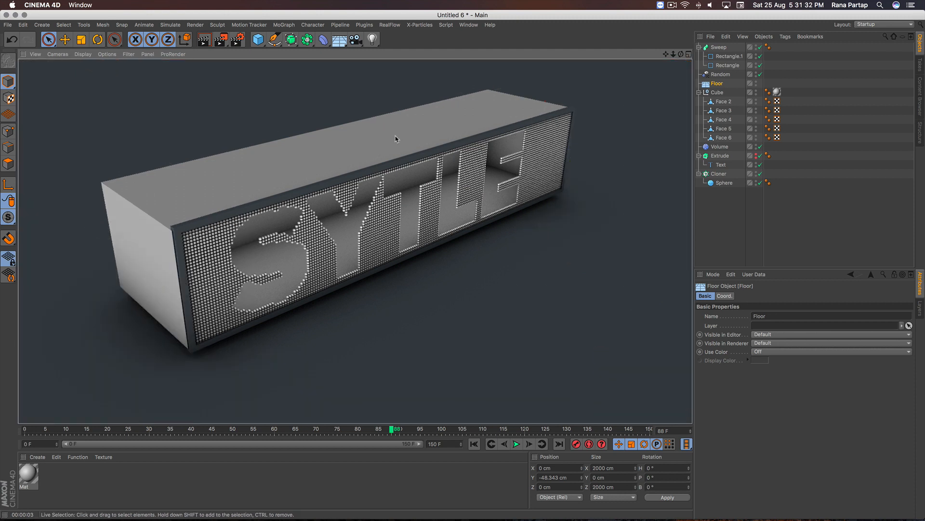
Step: Apply a new red material with 92% saturation to the frame's Sweep and render the view
double_click(57, 475)
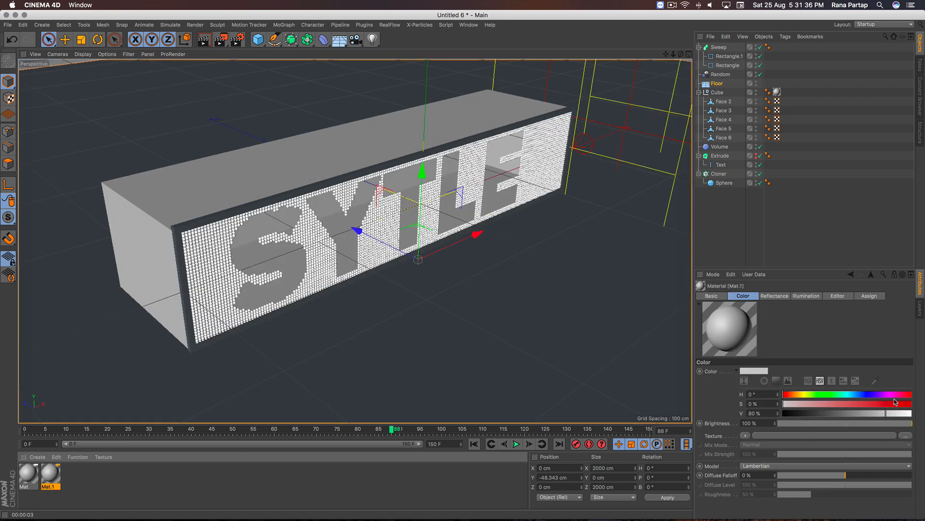
click(901, 404)
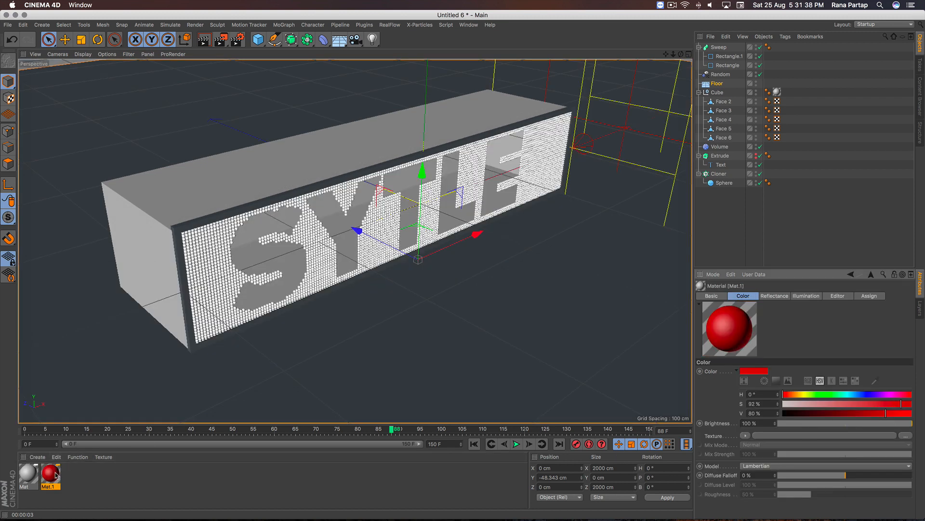
drag(57, 475, 723, 47)
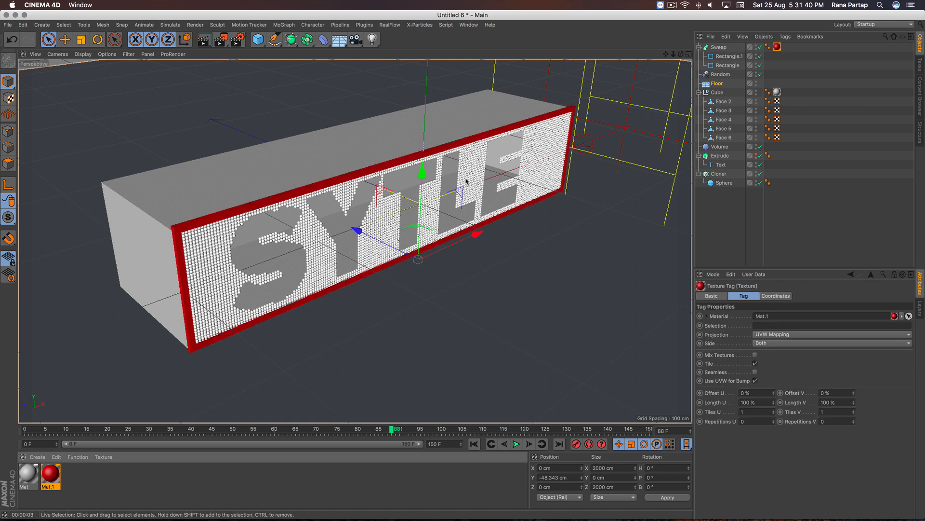
key(alt+r)
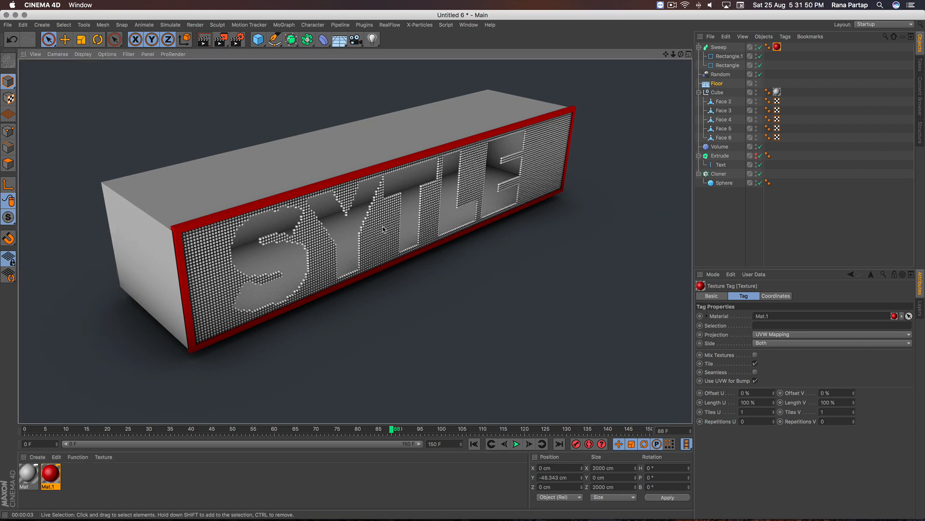
Step: Copy the SYTLE text spline out of the Extrude to the top level of the object hierarchy
scroll(388, 202, up, 5)
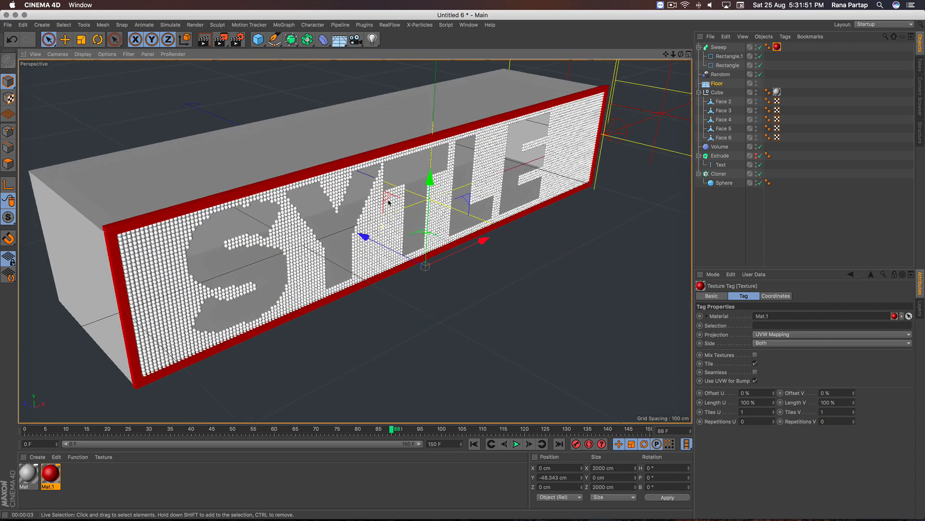
alt+drag(403, 212, 387, 210)
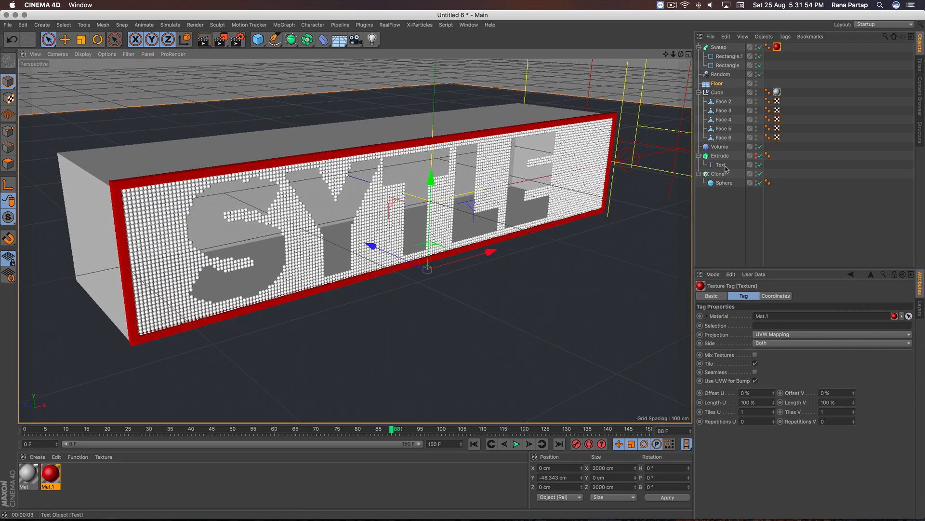
drag(721, 164, 724, 205)
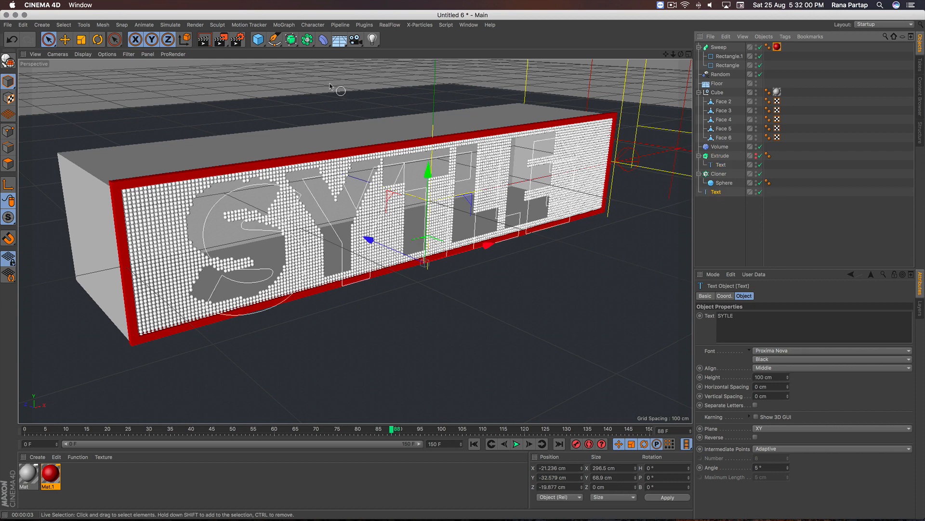
Step: Add another Rectangle spline as the text outline's profile and set its width and height to 4 cm
click(274, 39)
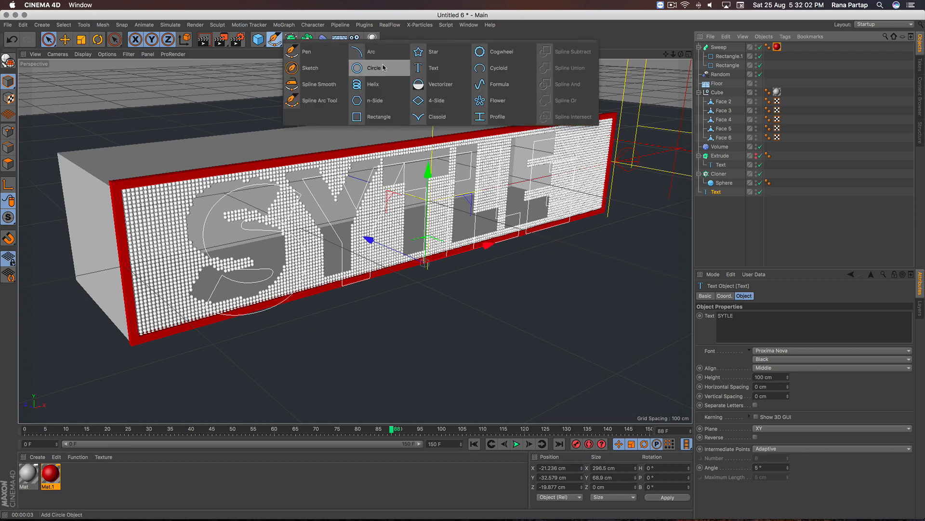
click(379, 117)
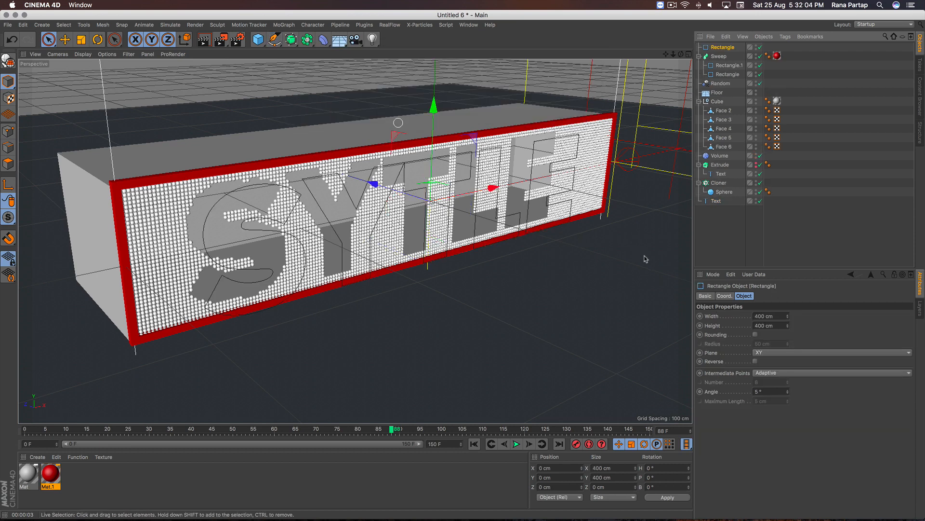
click(766, 316)
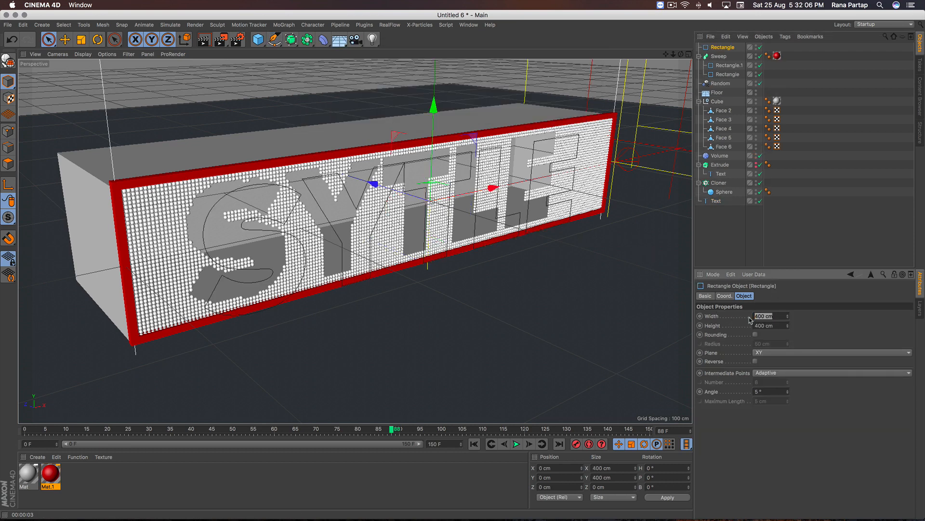
text(4)
key(Tab)
text(4)
key(Return)
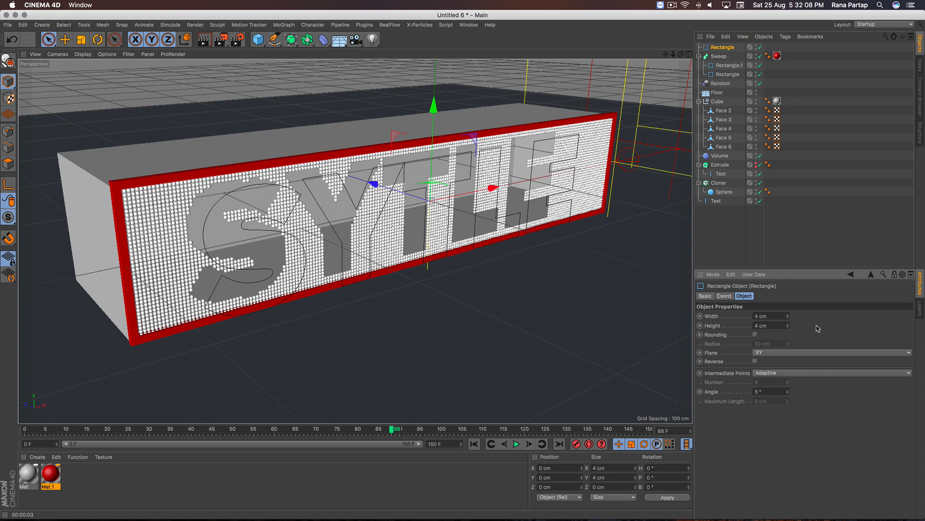
Step: Add a second Sweep object and nest the new 4 cm rectangle and the copied text spline in it
click(291, 40)
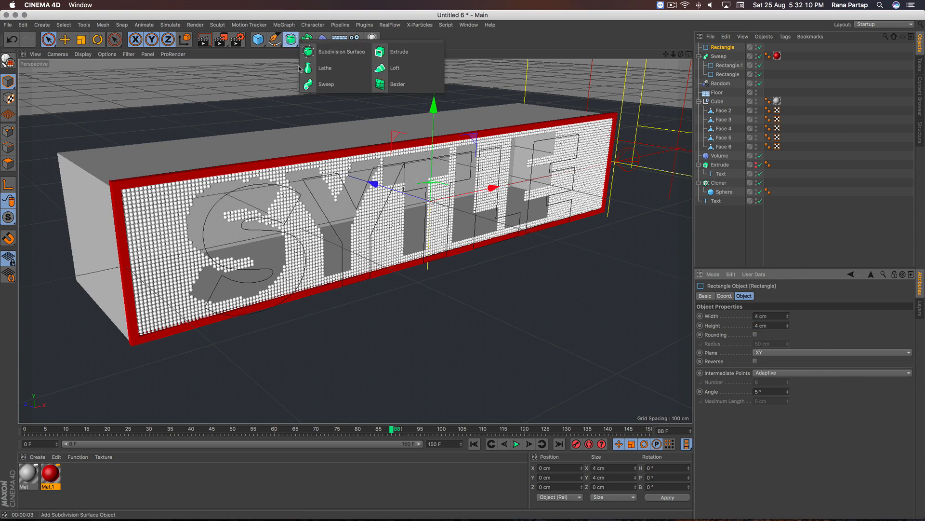
click(325, 87)
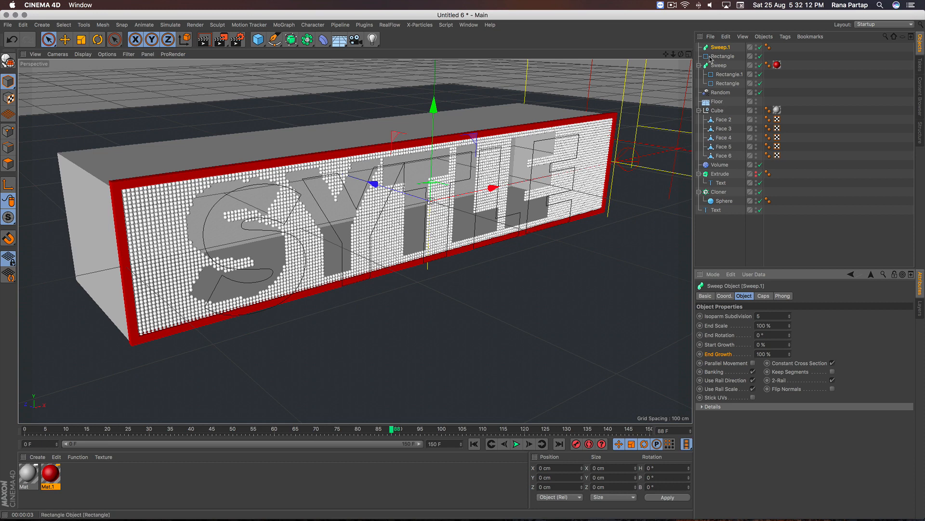
drag(716, 56, 723, 47)
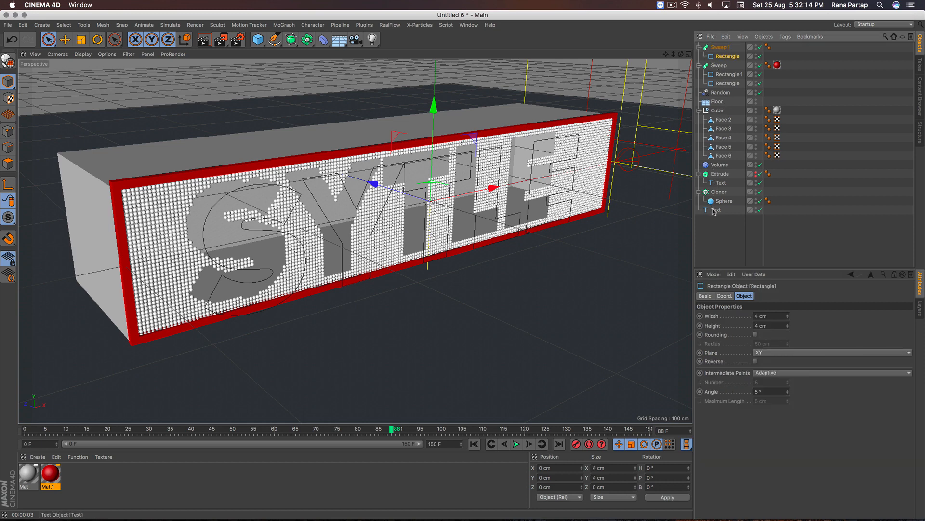
drag(716, 210, 720, 49)
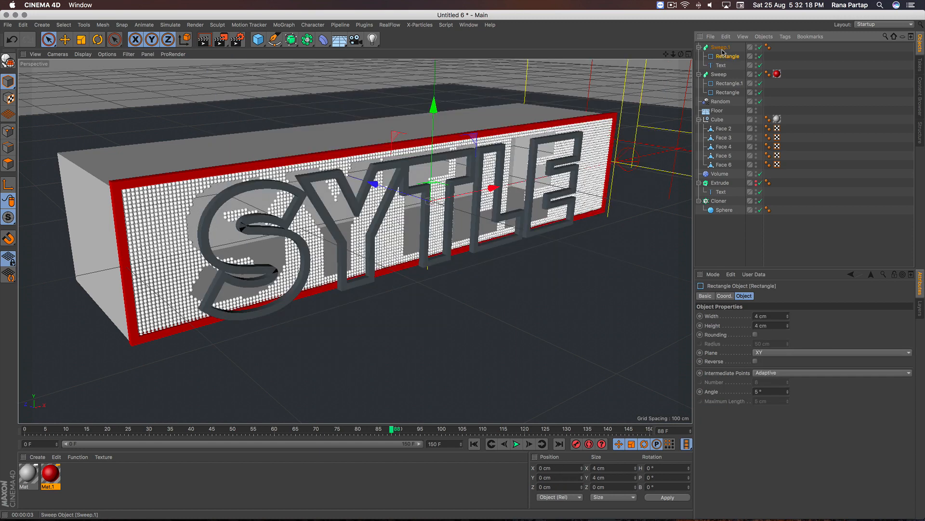
Step: Move the text outline Sweep along Z to about 19.7 cm, in line with the sphere grid
click(722, 46)
alt+drag(501, 159, 515, 164)
click(689, 54)
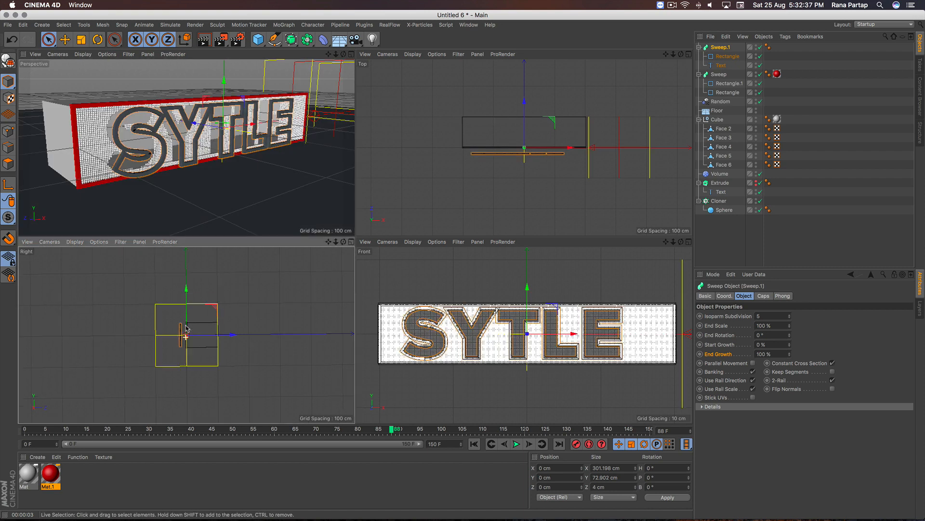
scroll(187, 338, up, 5)
scroll(194, 300, up, 5)
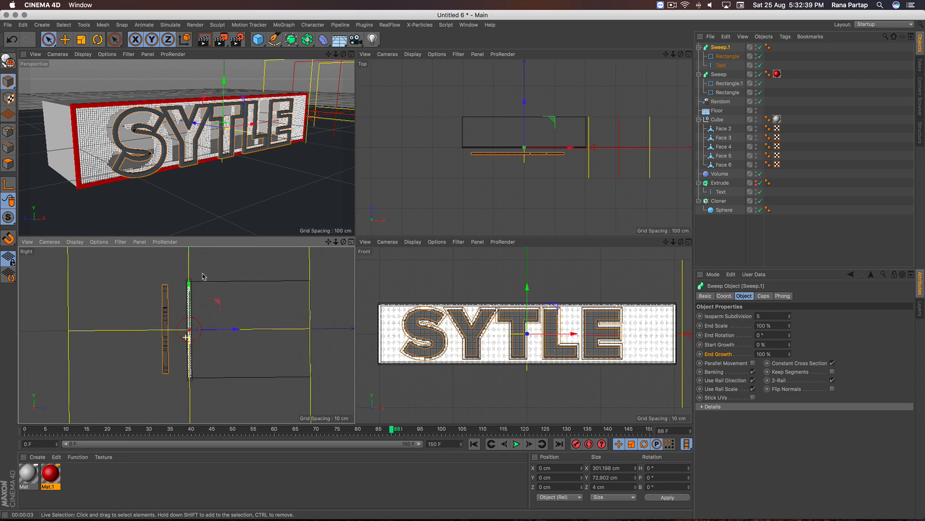
drag(236, 329, 267, 328)
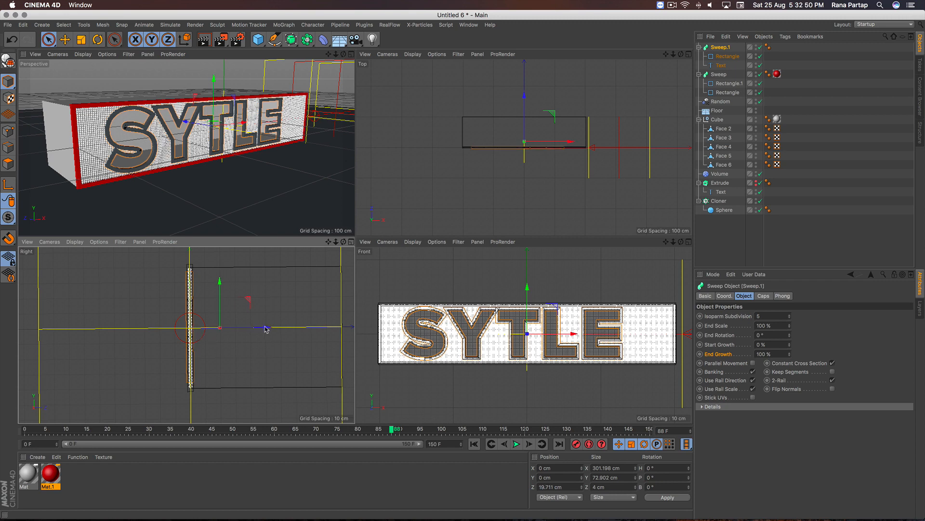
Step: Set the intermediate points of the text outline's 4 cm profile rectangle to Uniform
click(351, 54)
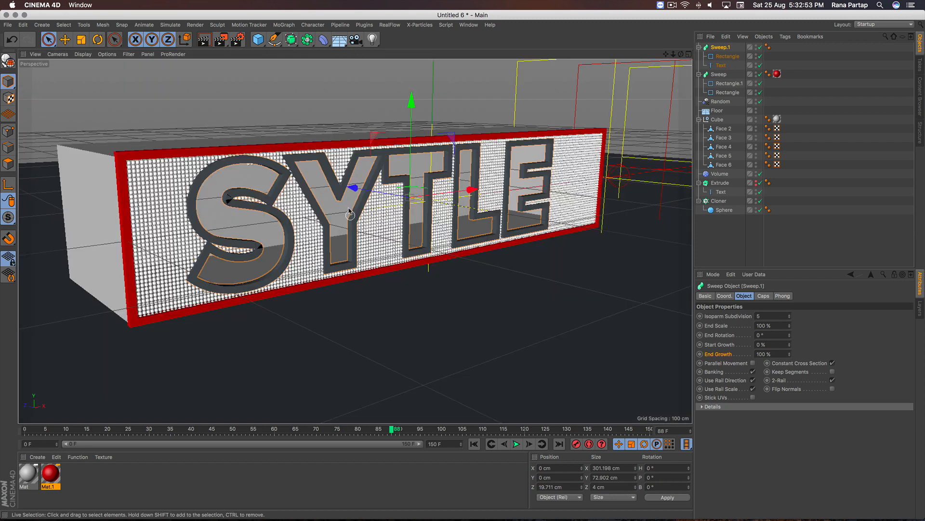
alt+drag(364, 202, 361, 205)
scroll(357, 183, up, 3)
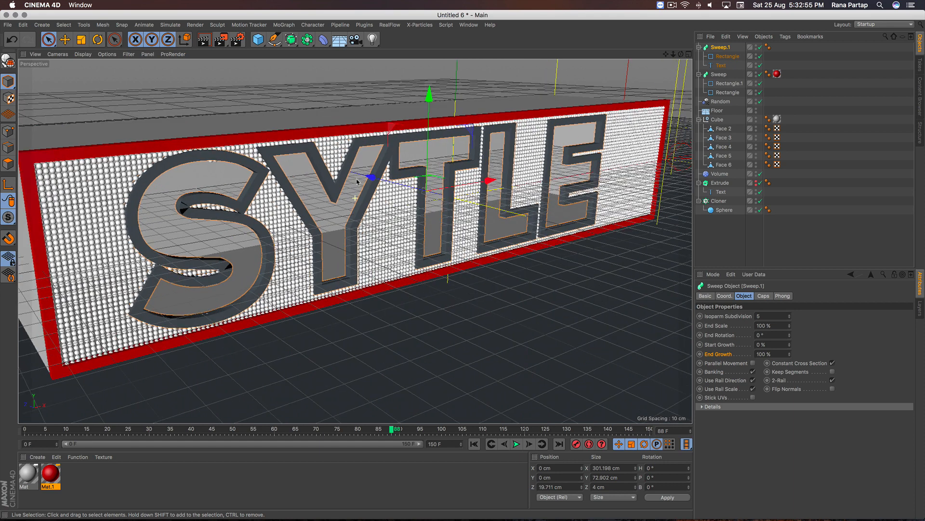
click(727, 56)
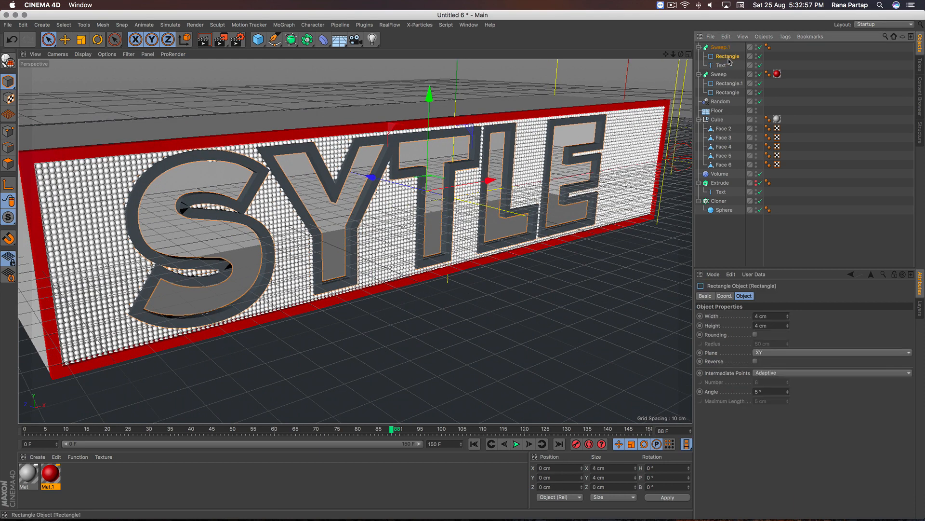
click(795, 373)
click(789, 401)
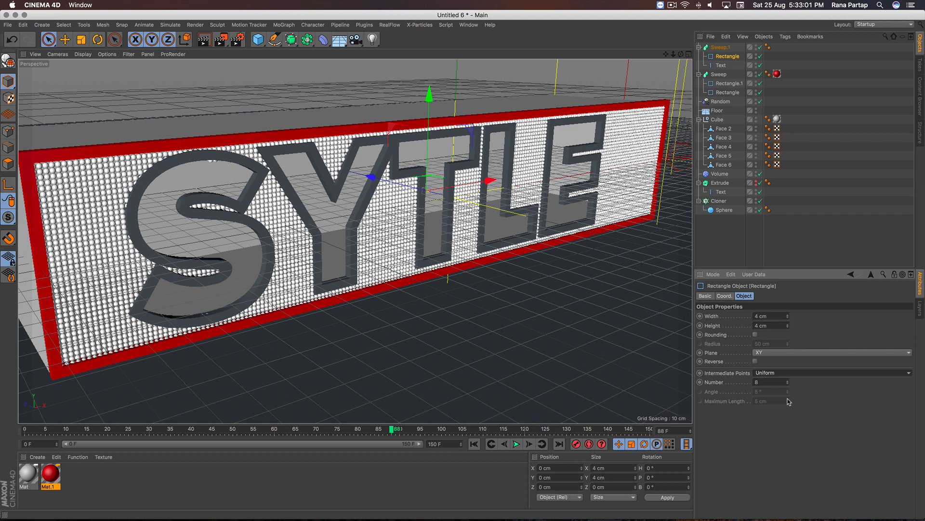
Step: Try Uniform intermediate points on the text outline's SYTLE spline, and settle on Natural
click(721, 66)
click(794, 449)
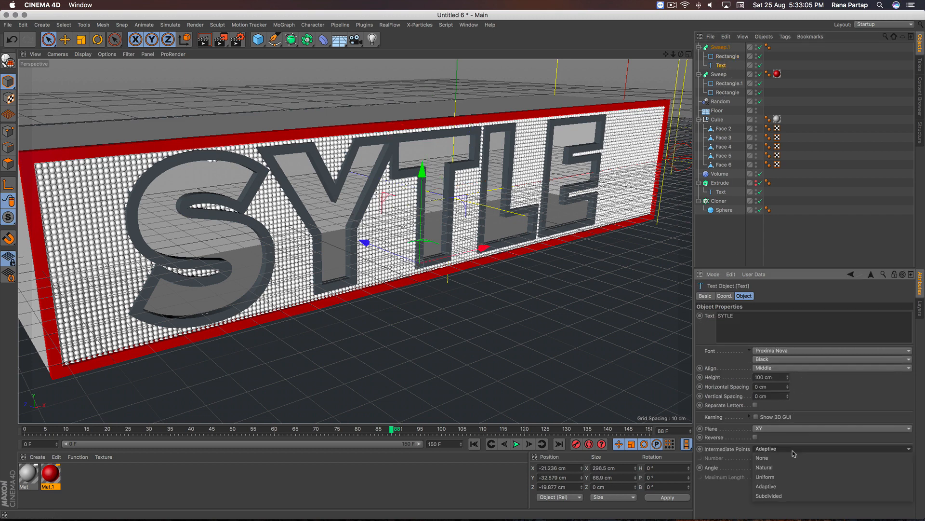
click(791, 477)
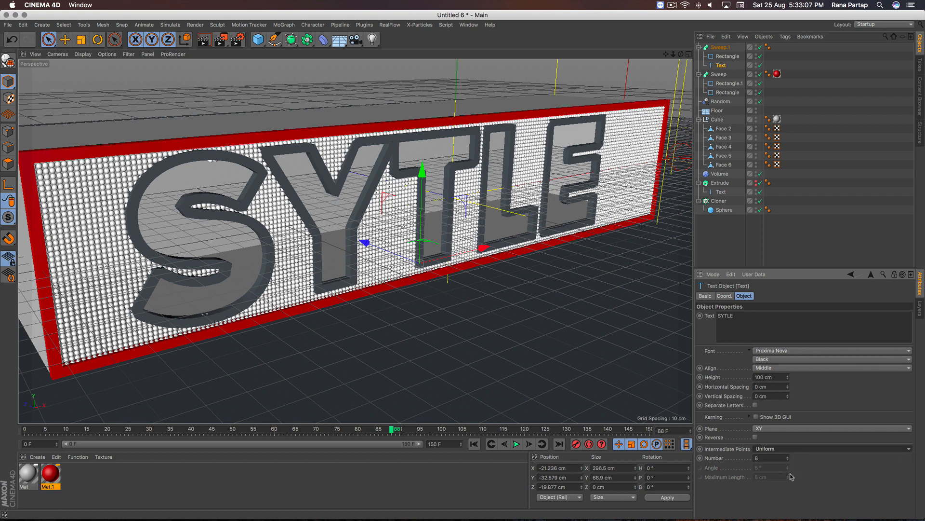
click(786, 452)
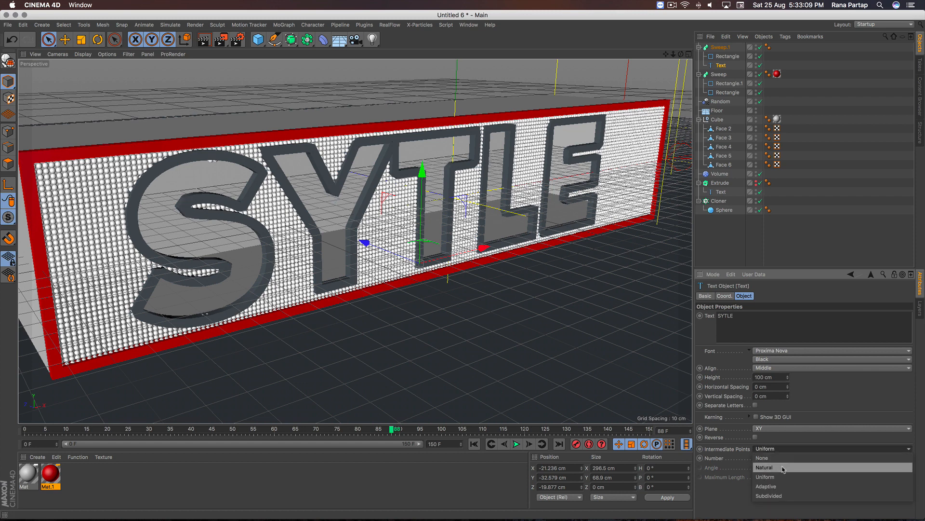
click(783, 467)
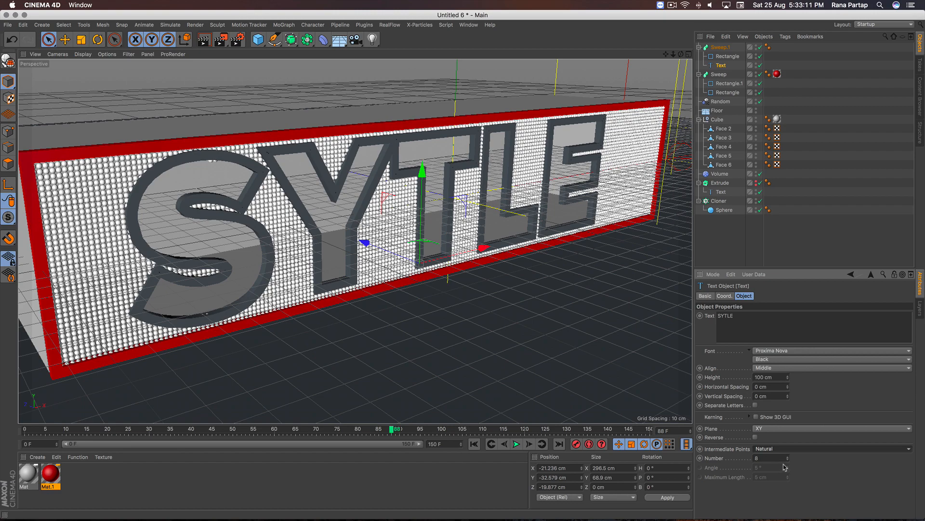
Step: Apply the red Mat.1 material to the text outline Sweep and render a preview in the viewport
alt+drag(444, 282, 393, 219)
scroll(377, 225, down, 3)
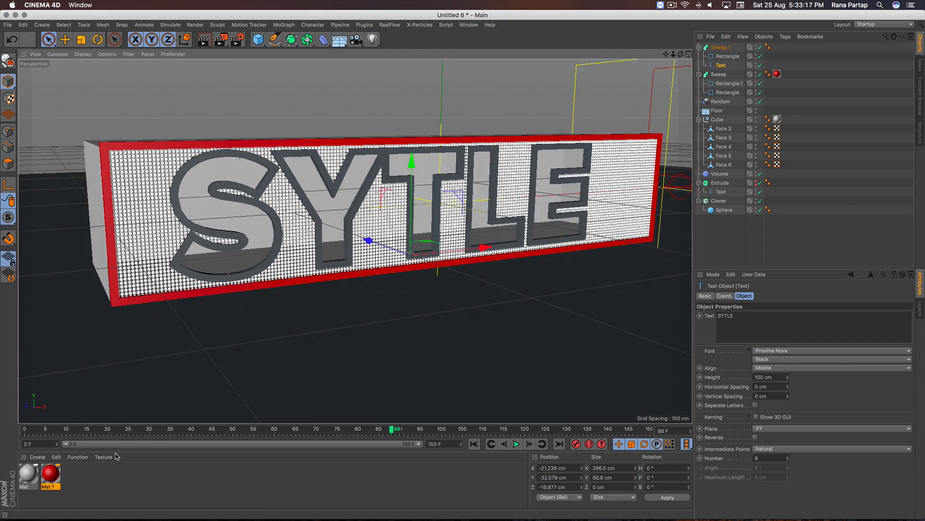
drag(55, 473, 727, 48)
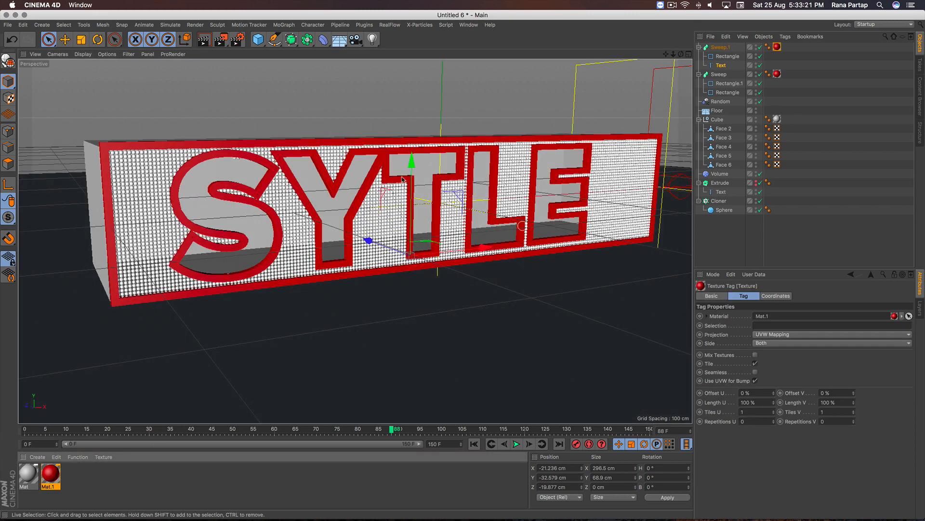
key(ctrl+r)
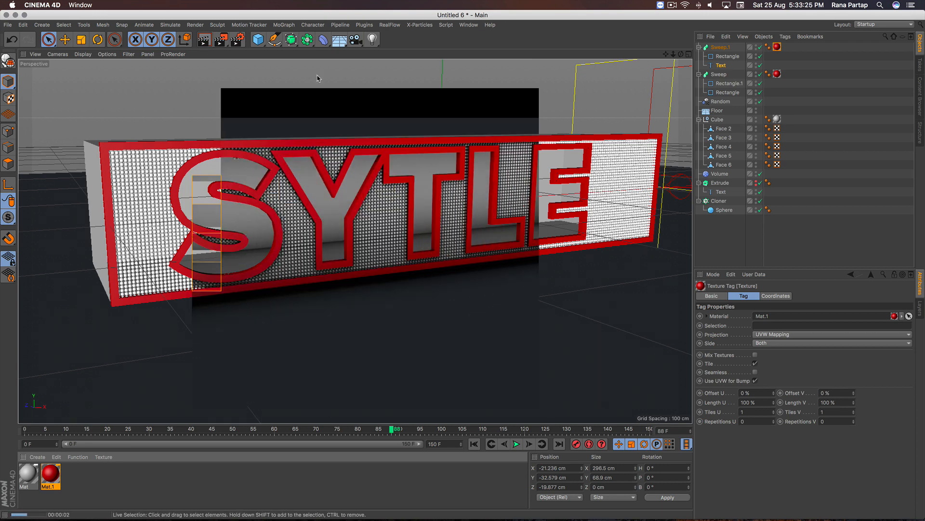
click(319, 78)
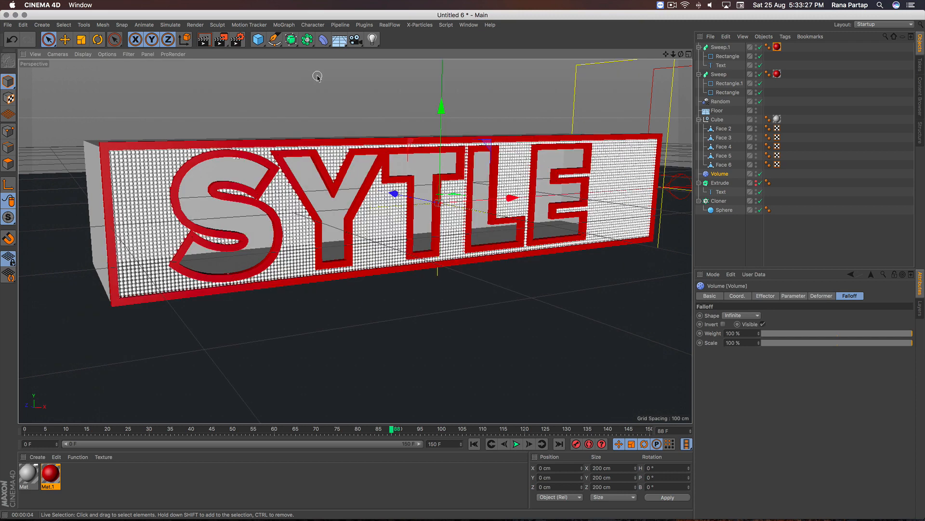
Step: Keyframe the text outline Sweep's End Growth at 0 % on frame 26
click(387, 430)
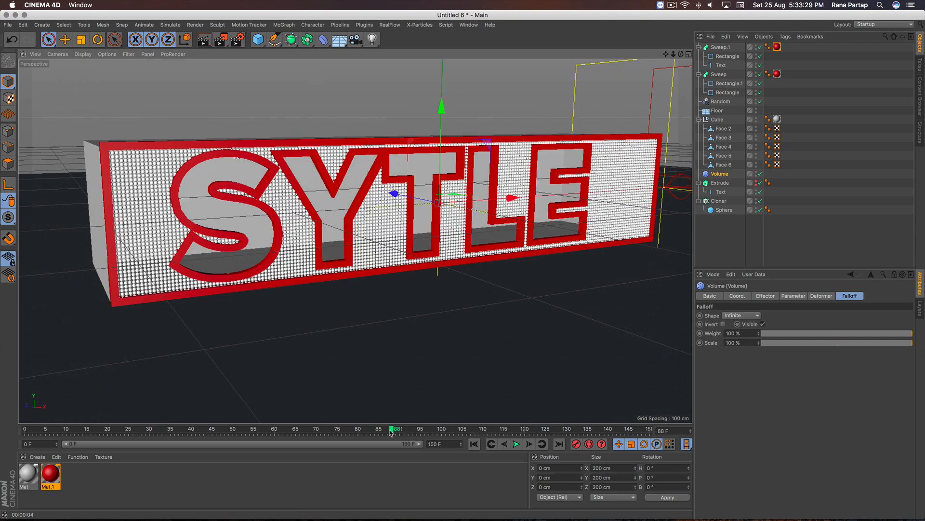
drag(368, 430, 133, 445)
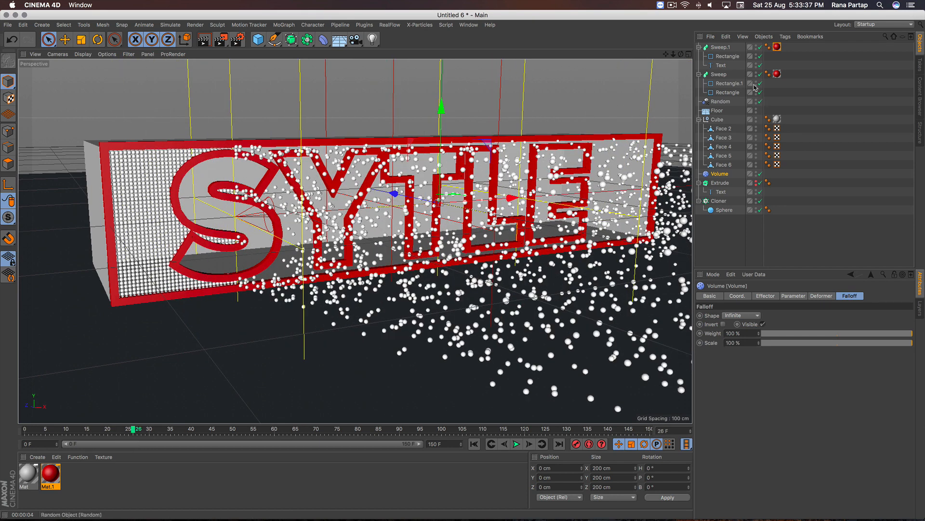
click(726, 48)
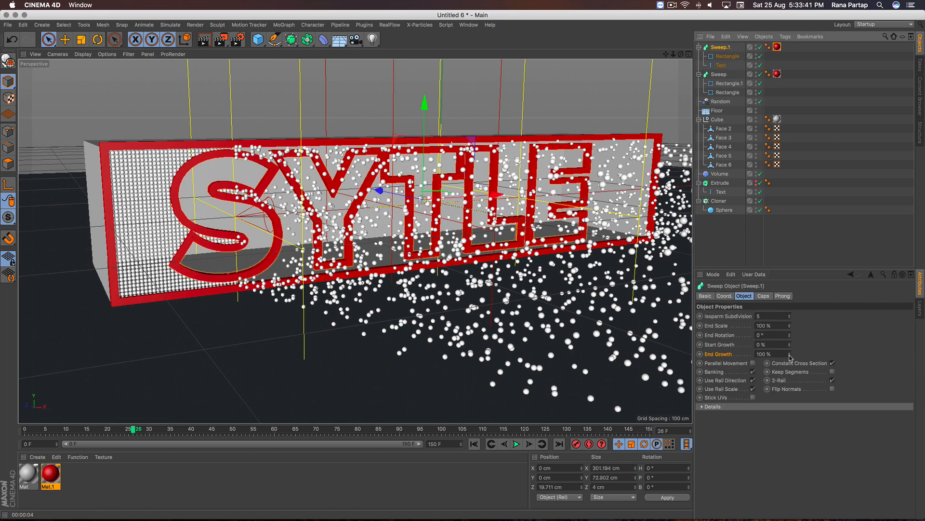
drag(789, 355, 789, 410)
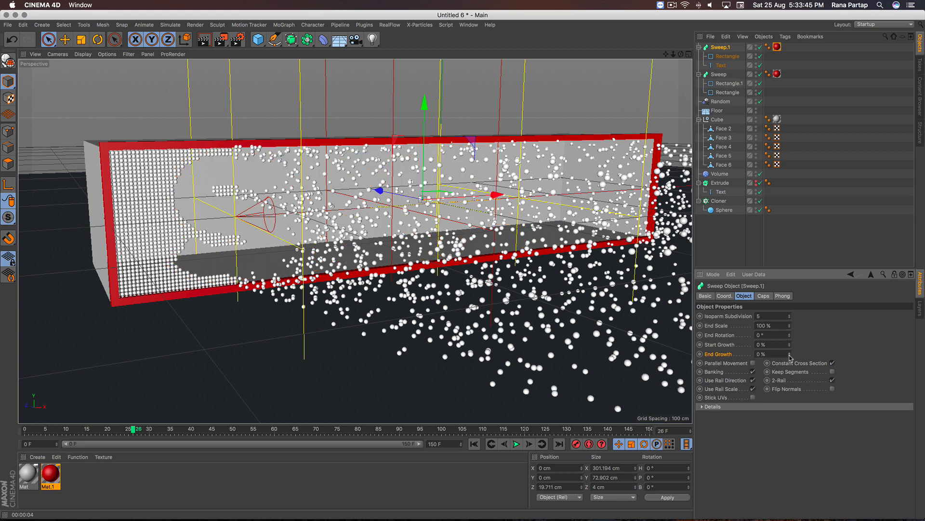
ctrl+click(700, 354)
Step: Keyframe the text outline Sweep's End Growth at 100 % on frame 93
drag(151, 431, 323, 433)
drag(364, 430, 405, 427)
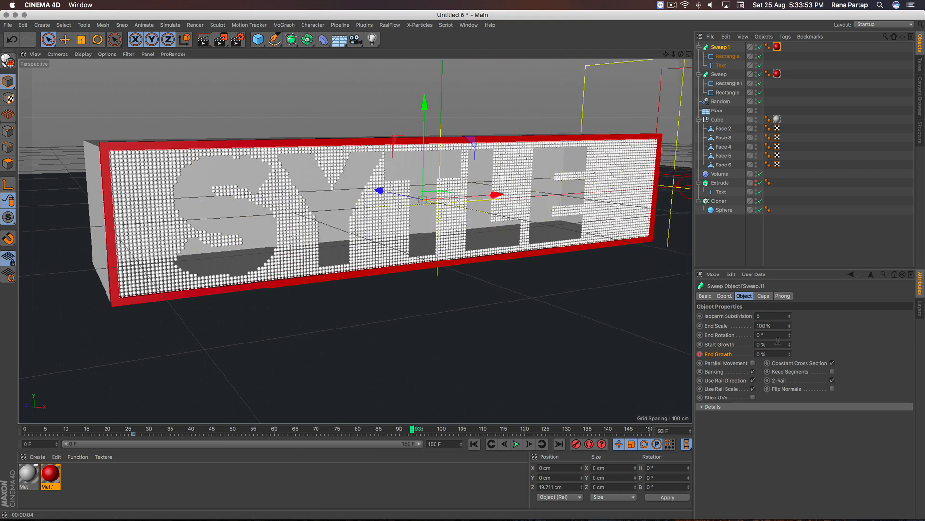
drag(791, 355, 841, 354)
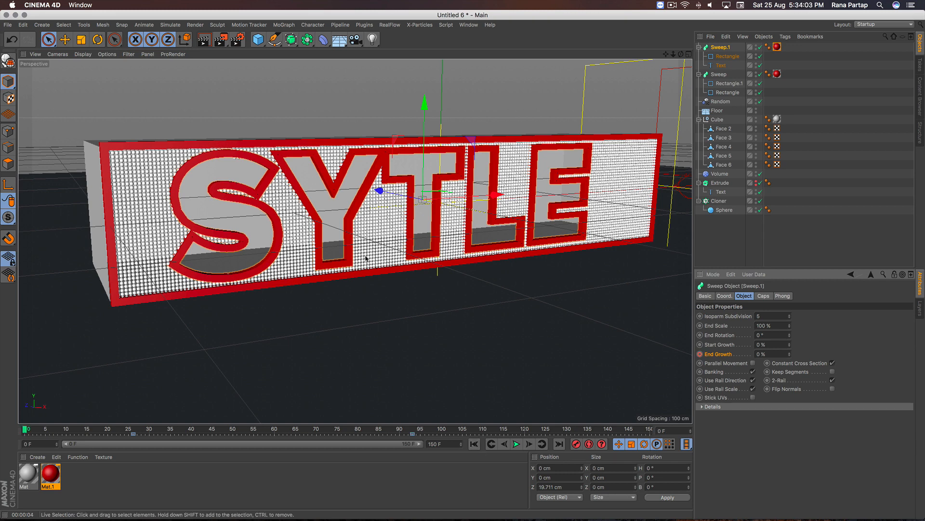
Step: Play the animation from frame 0 to check the outline growth, and render a preview of the assembled sign
mouse_move(366, 259)
alt+mouse_down()
mouse_move(370, 281)
mouse_move(382, 261)
alt+mouse_up()
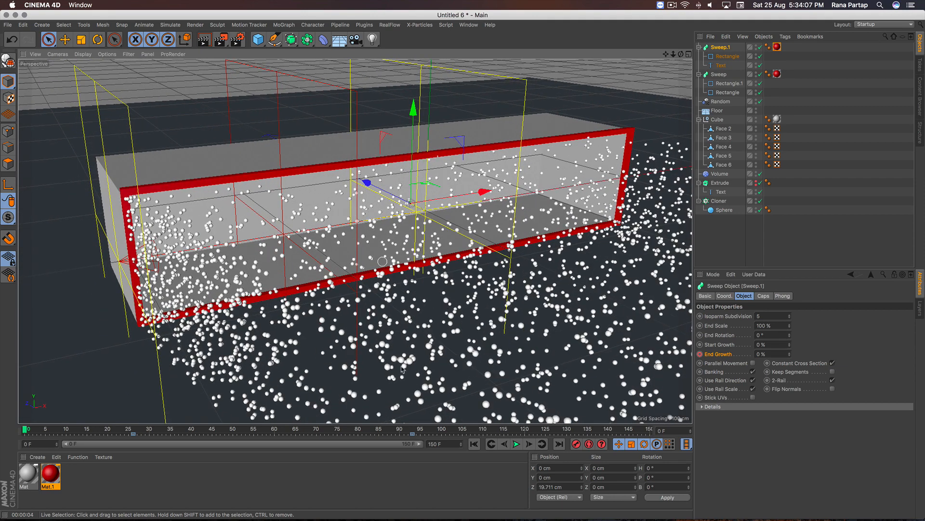
click(519, 446)
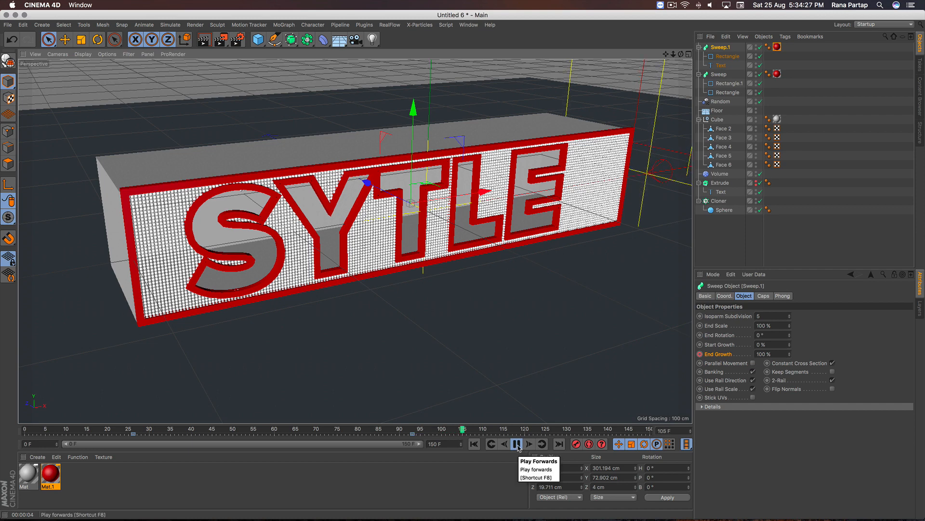
click(517, 445)
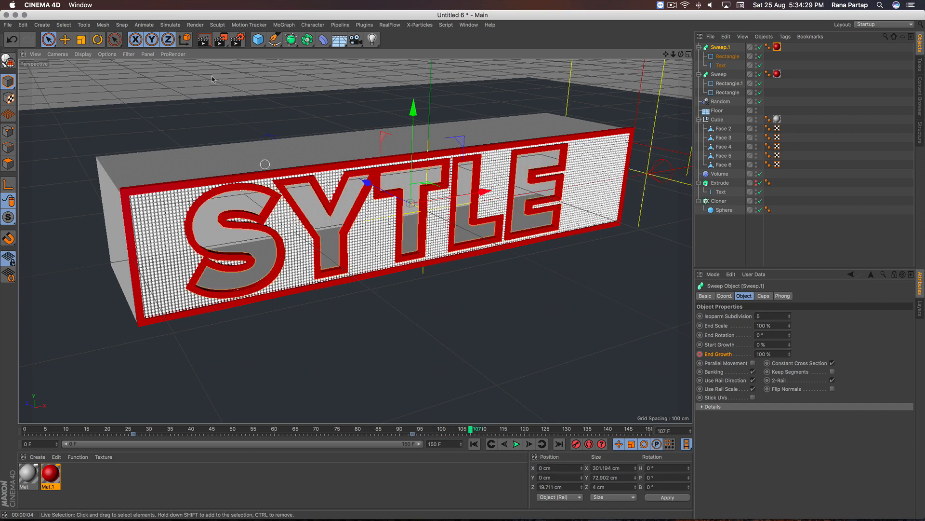
key(super+r)
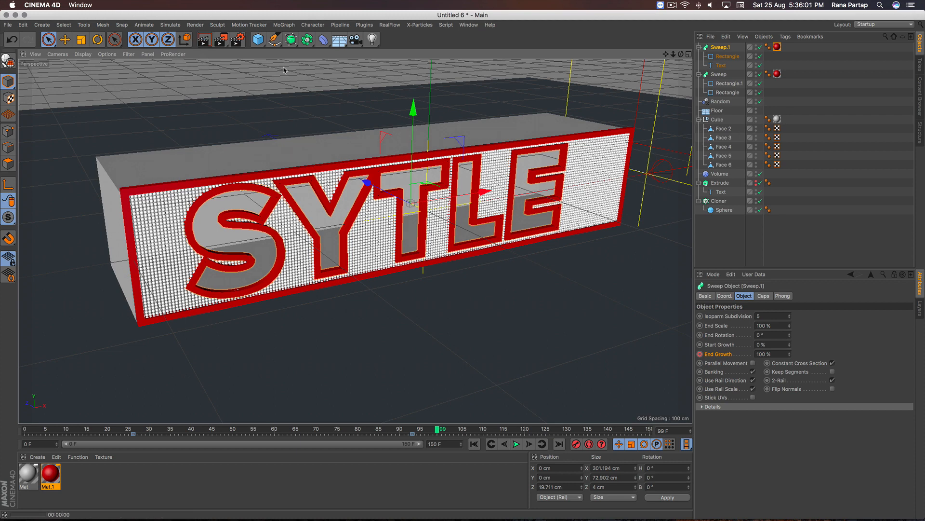
key(super+r)
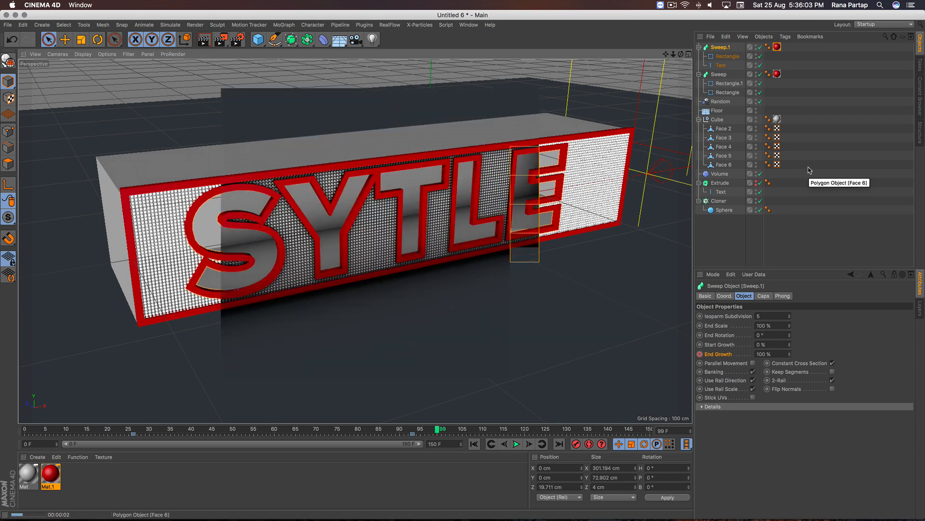